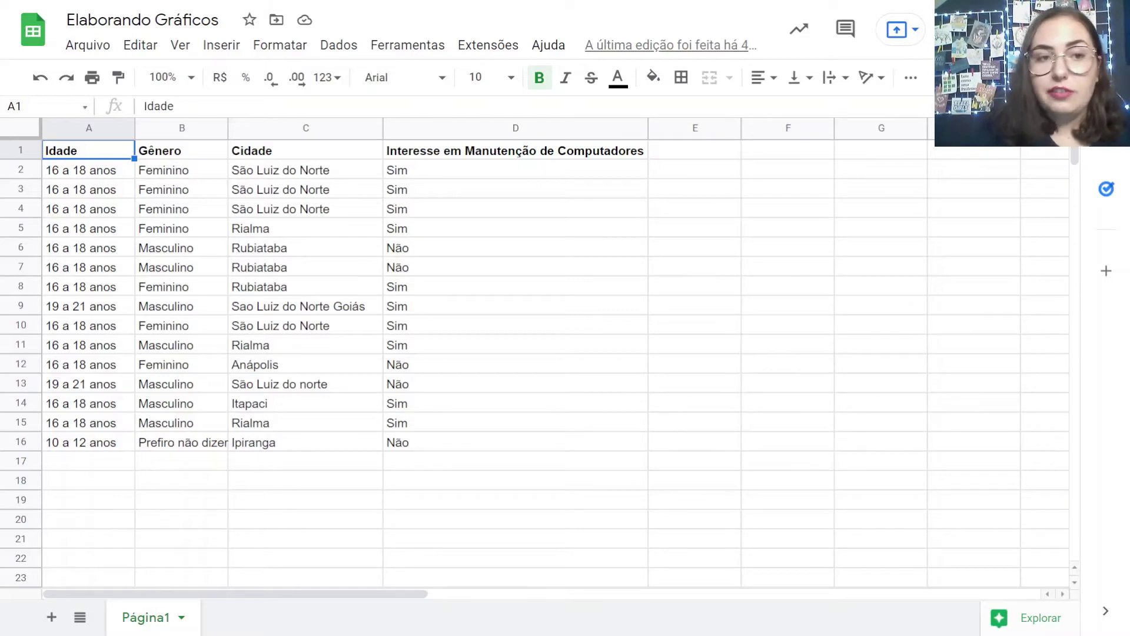
drag(88, 169, 88, 442)
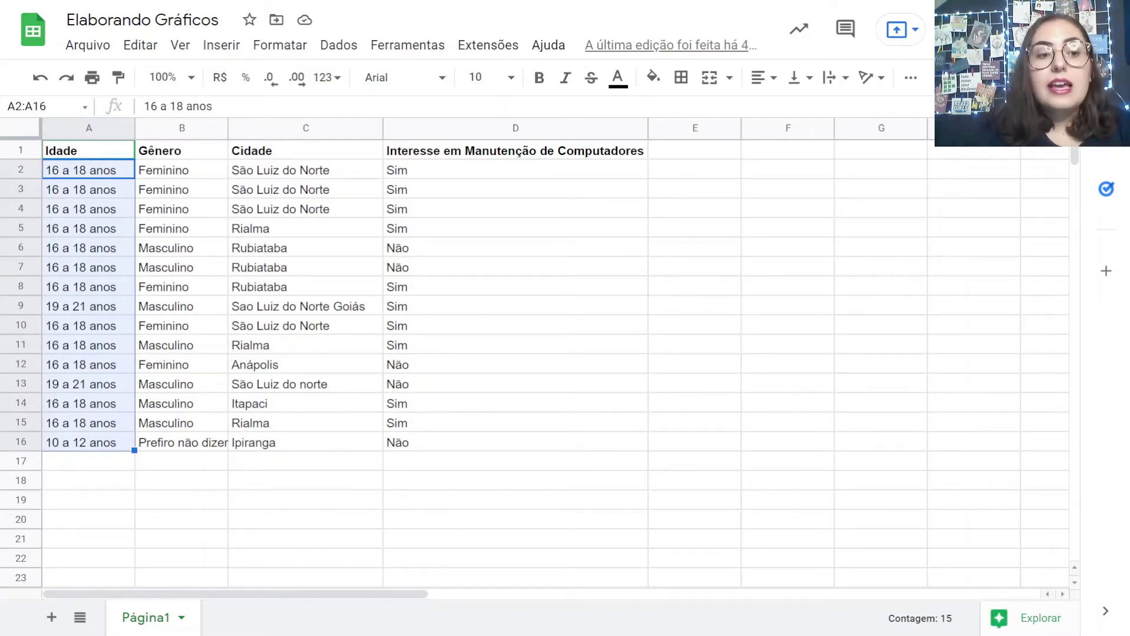
click(89, 443)
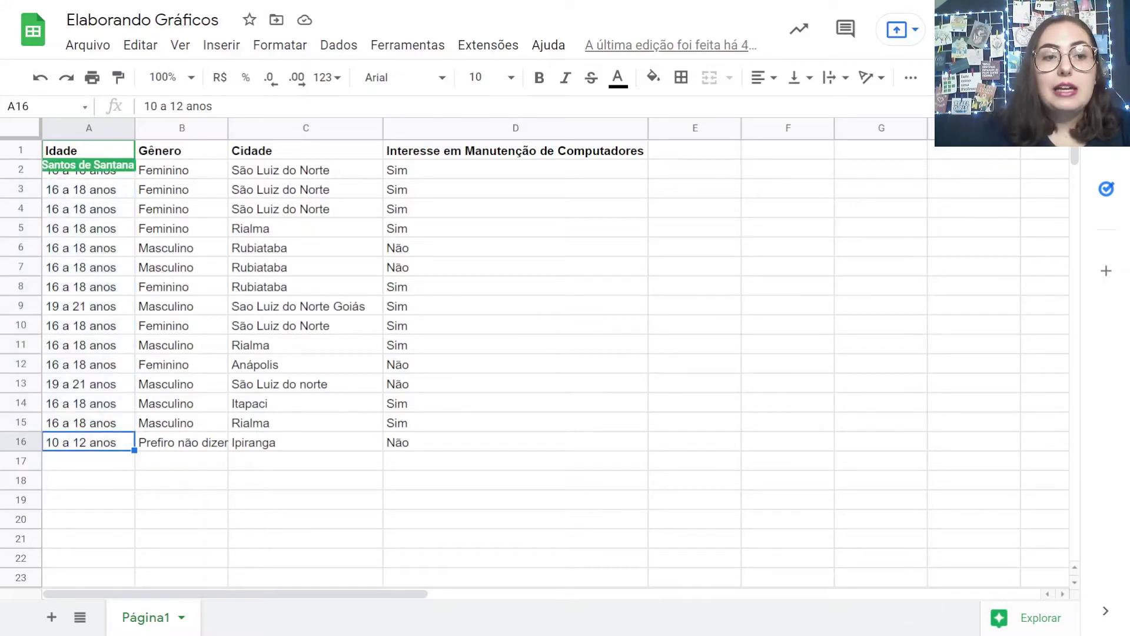
click(515, 208)
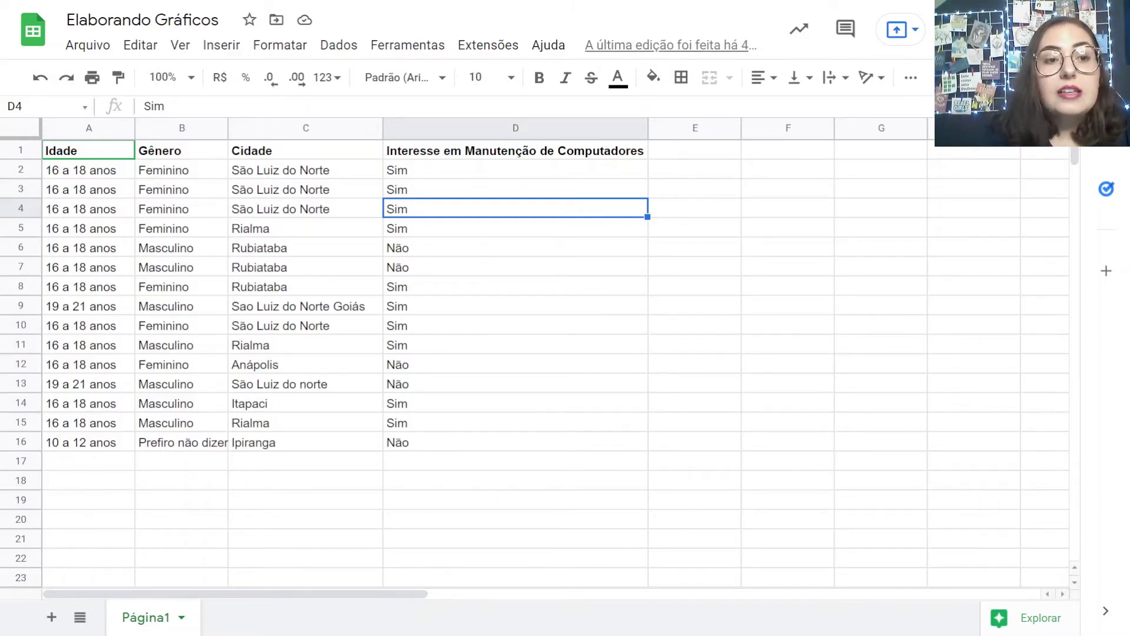
Insert a chart from the Gênero column data in B1:B16.
drag(182, 442, 181, 150)
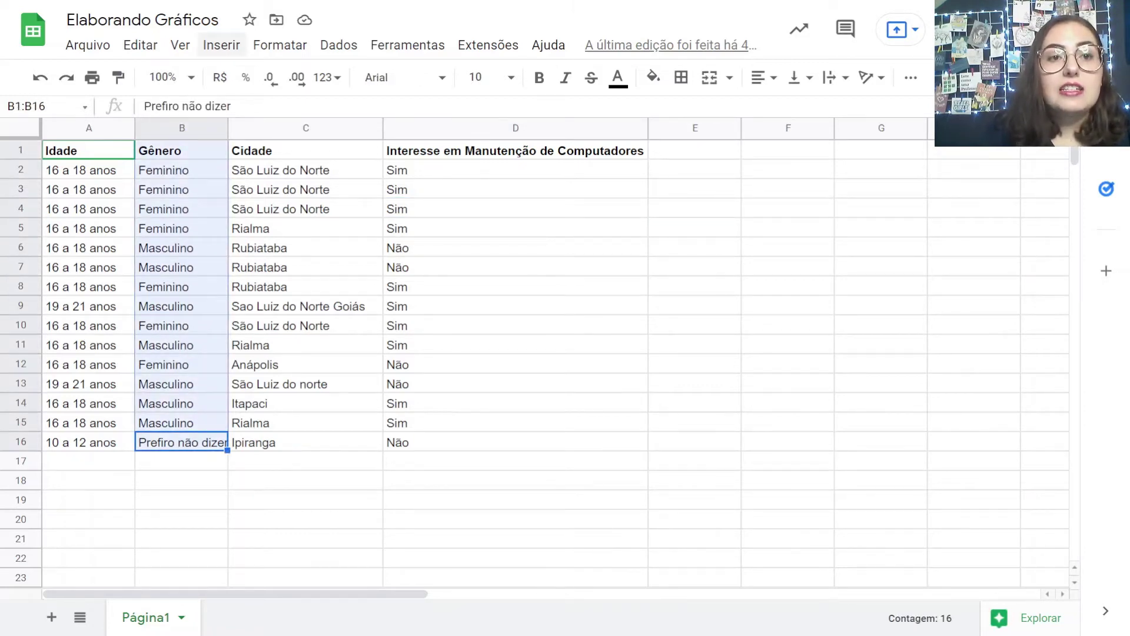
click(221, 46)
click(253, 210)
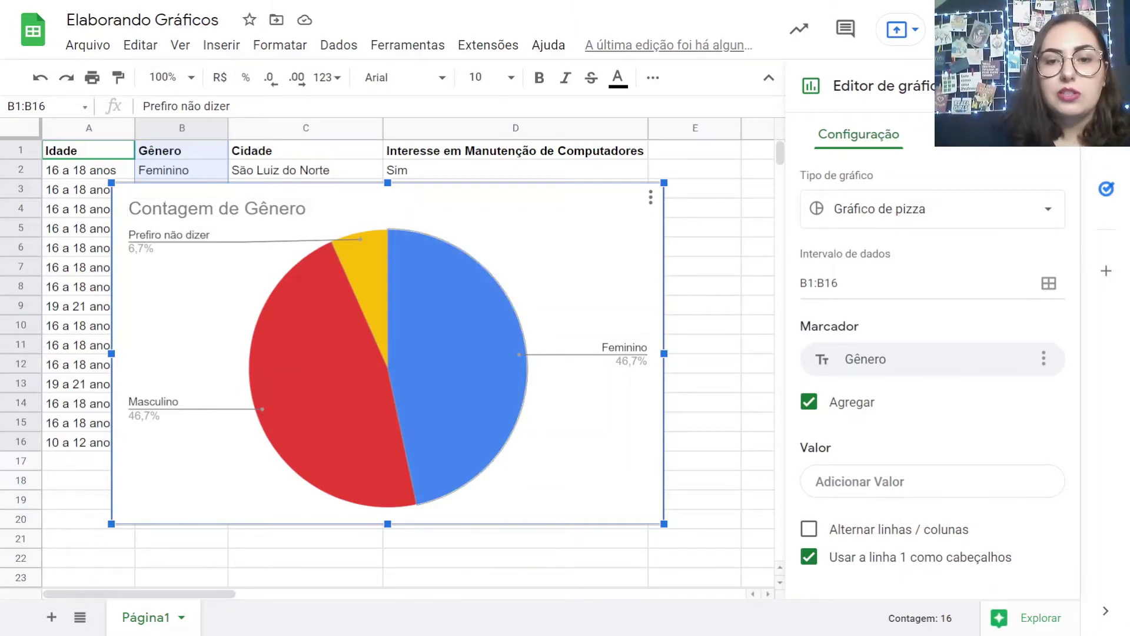
Inspect the Feminino and Masculino slices of the gender pie chart, closing the chart editor to read their counts and percentages.
click(460, 365)
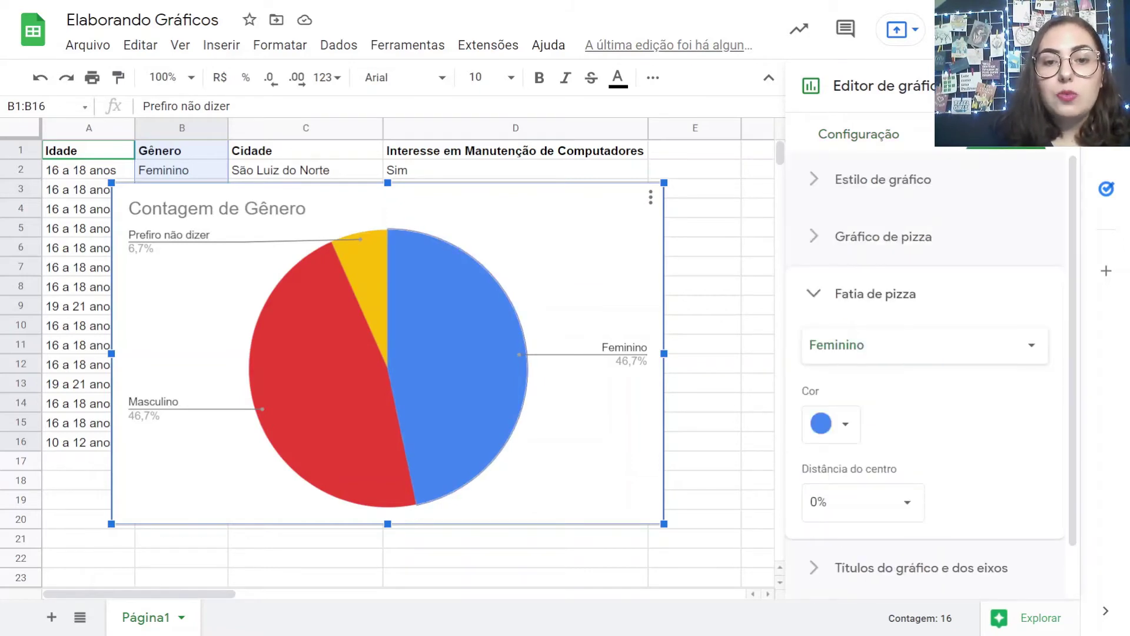
click(365, 265)
click(318, 383)
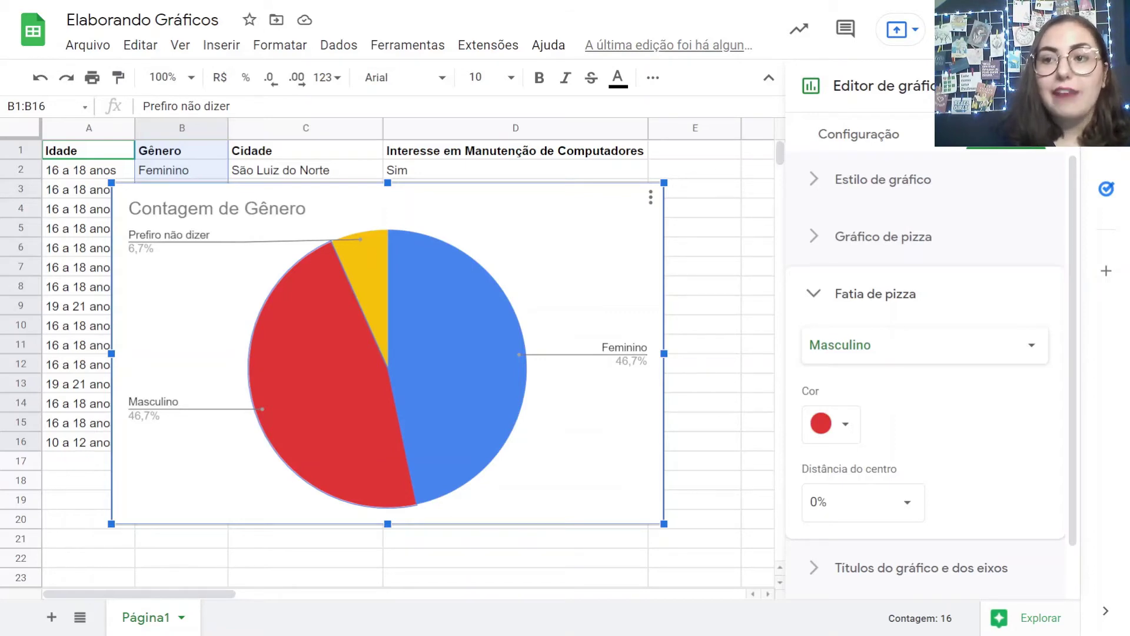
click(1058, 86)
click(449, 364)
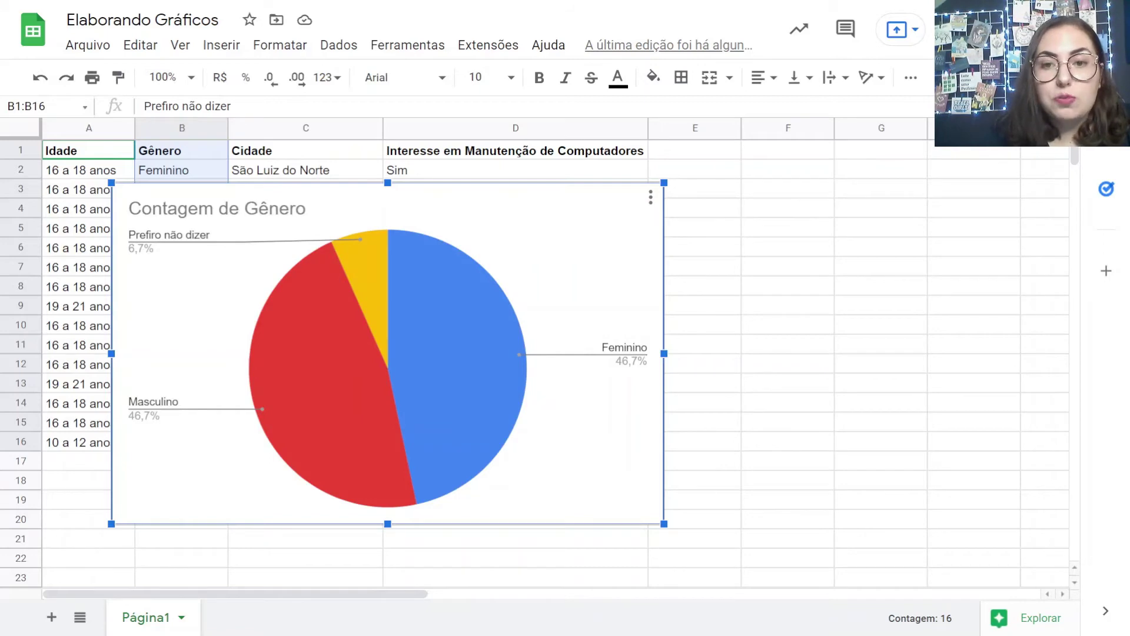
mouse_move(457, 367)
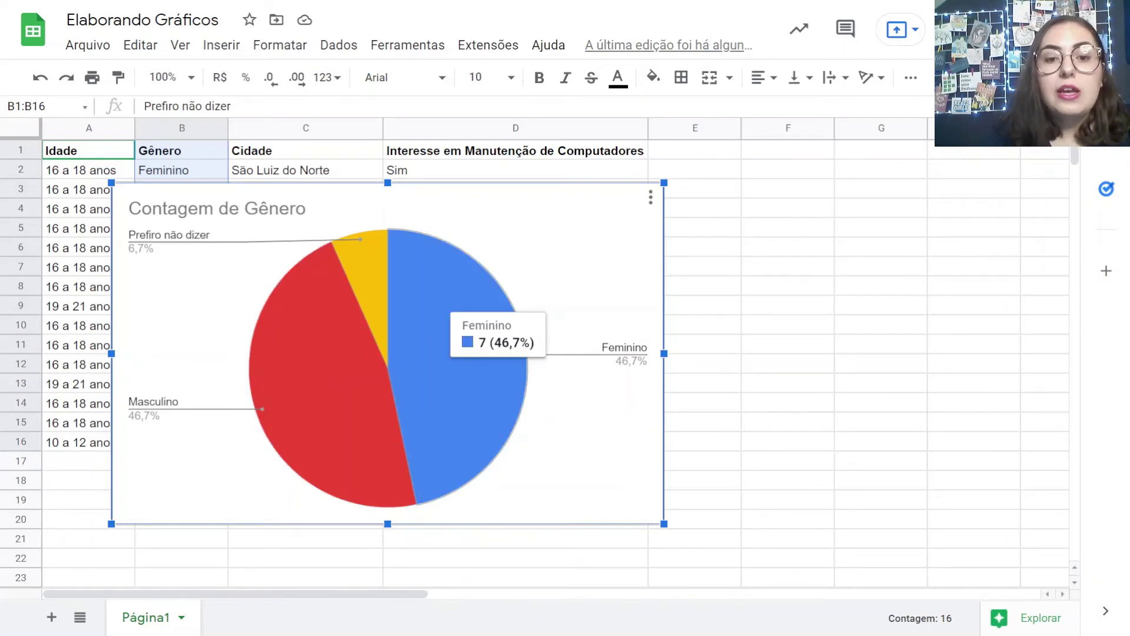
mouse_move(334, 396)
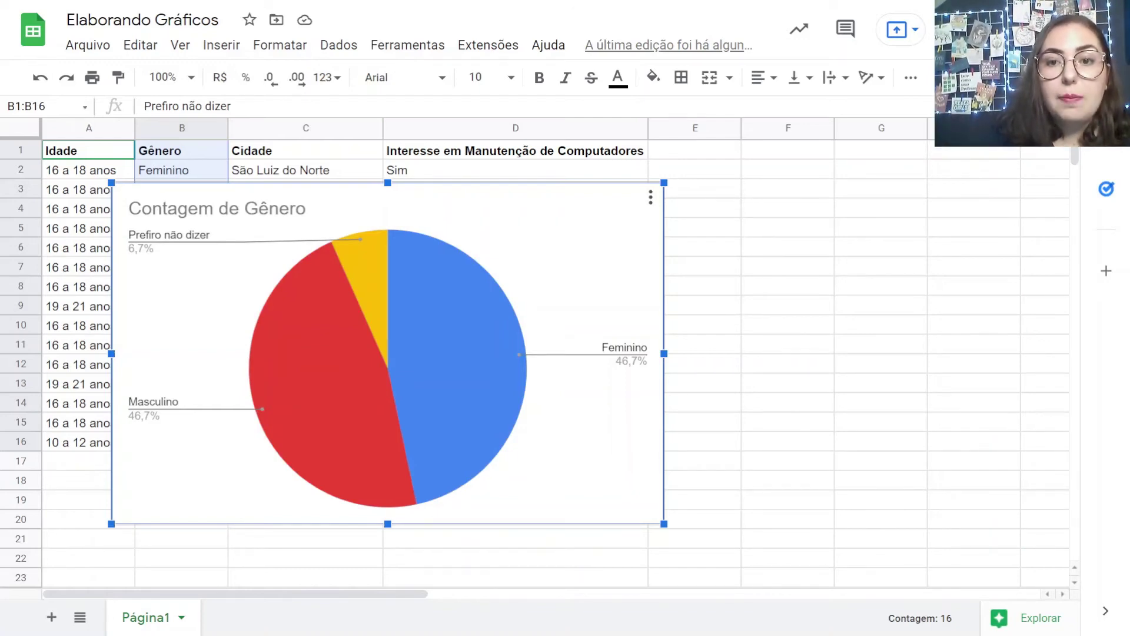
Edit the gender chart, trying the bar type (Gráfico de barras) and settling on the column type (Gráfico de colunas).
click(651, 197)
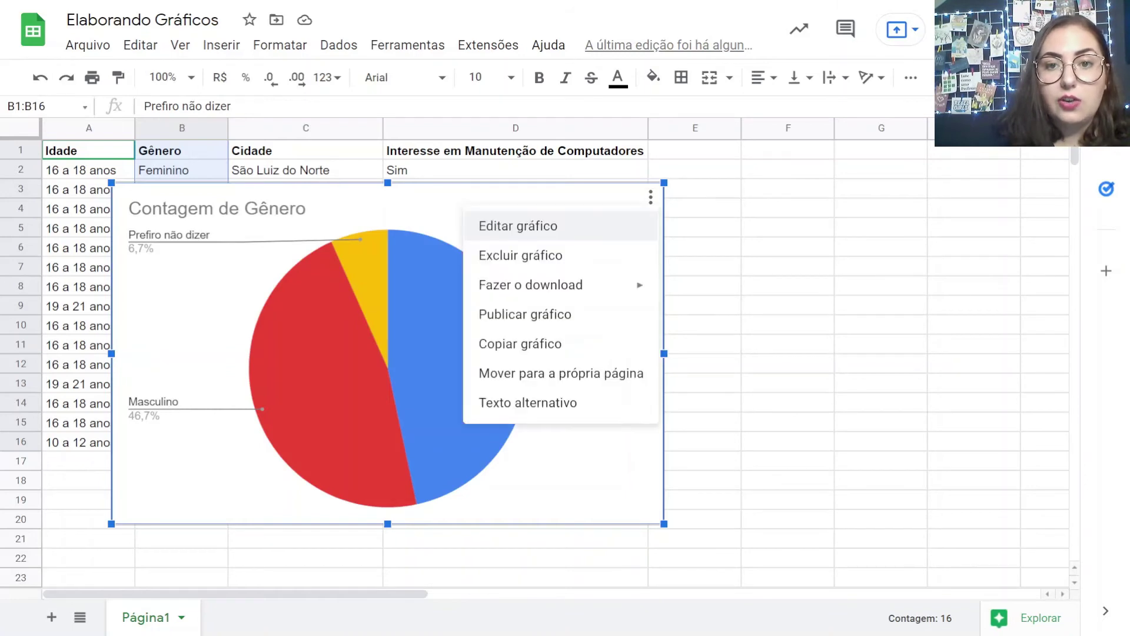
click(530, 226)
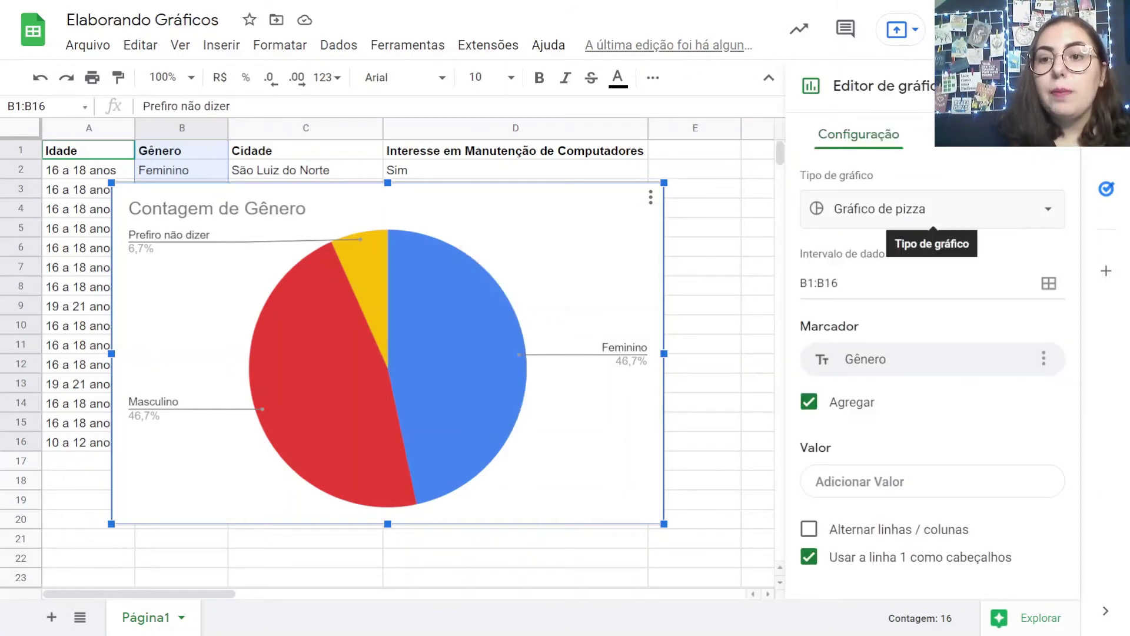
click(942, 209)
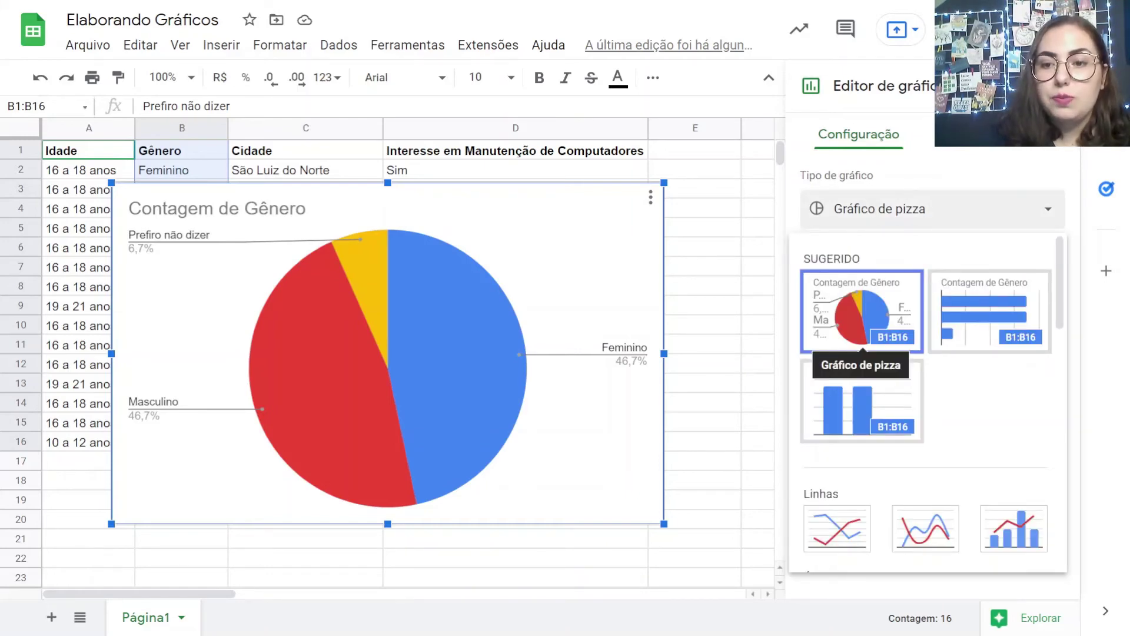
click(990, 318)
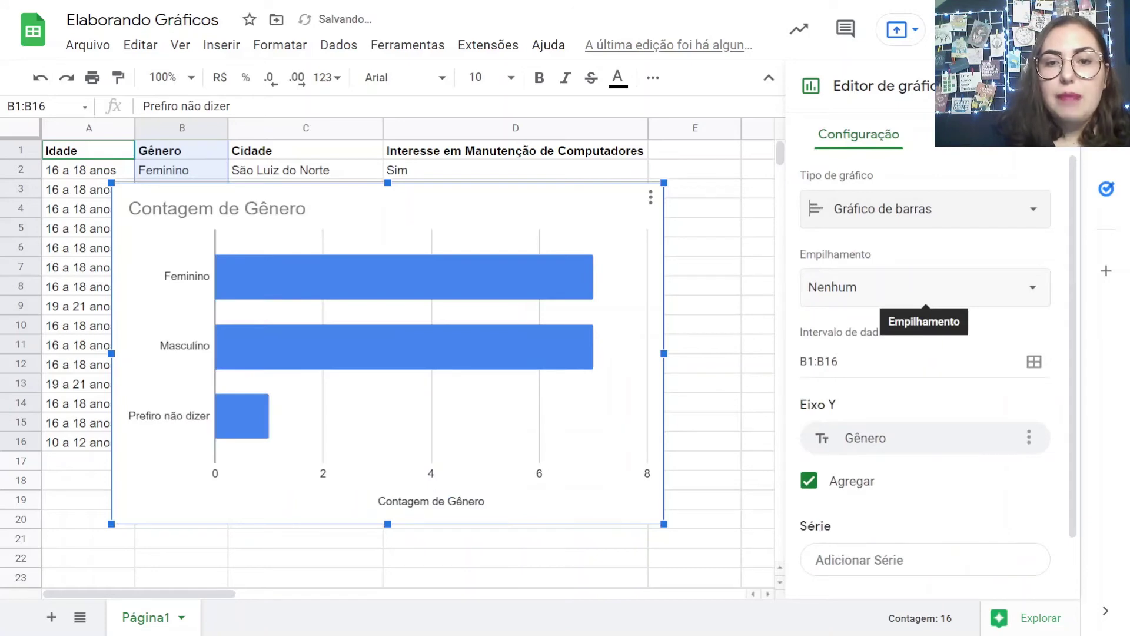
click(925, 209)
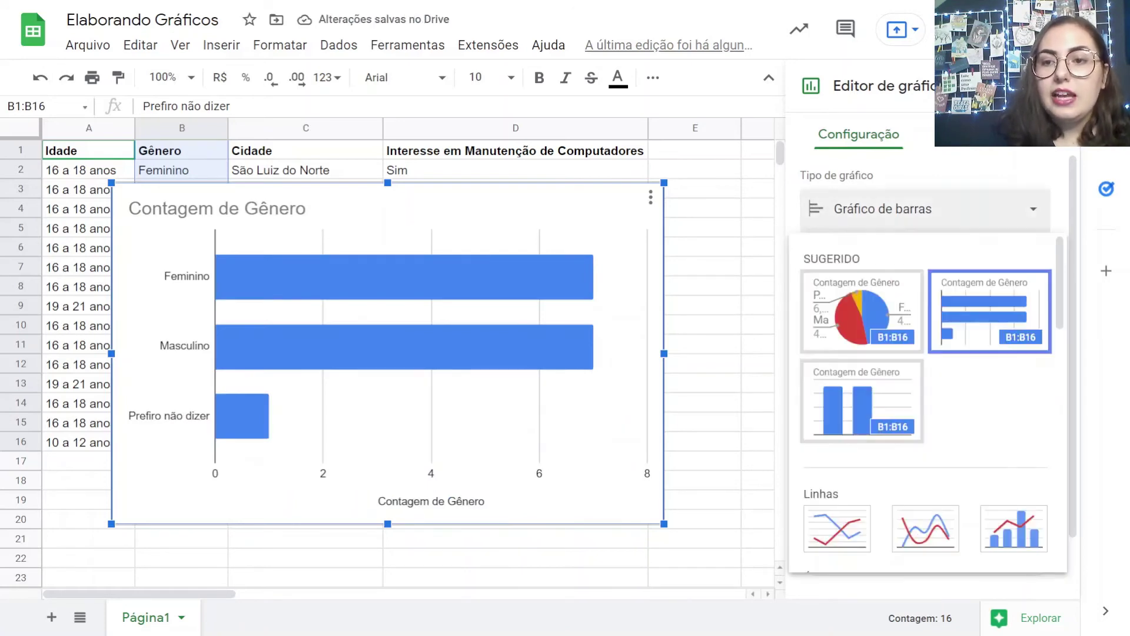
click(858, 405)
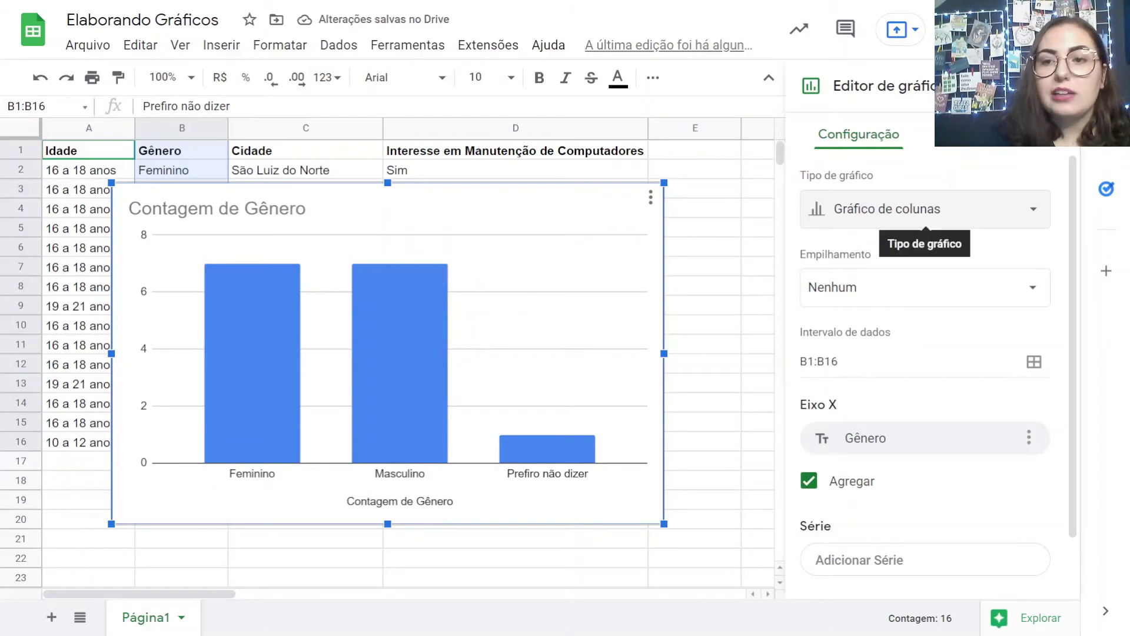
Shorten the column chart's data range to B1:B15.
scroll(895, 235, down, 2)
scroll(895, 236, up, 1)
scroll(924, 371, up, 1)
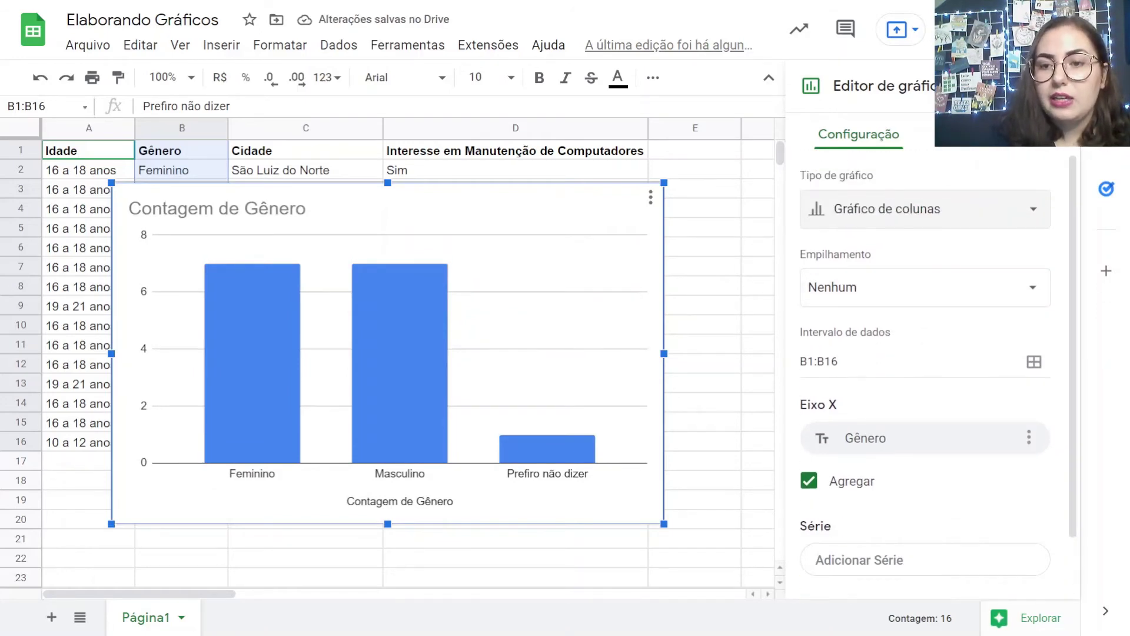
scroll(925, 371, down, 2)
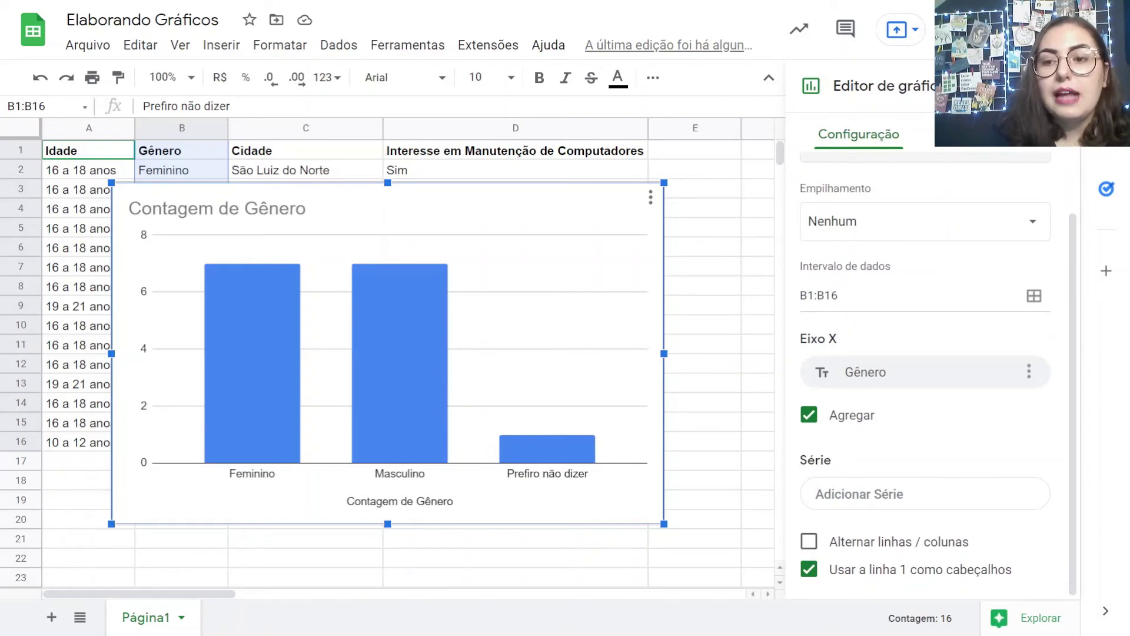
click(1035, 295)
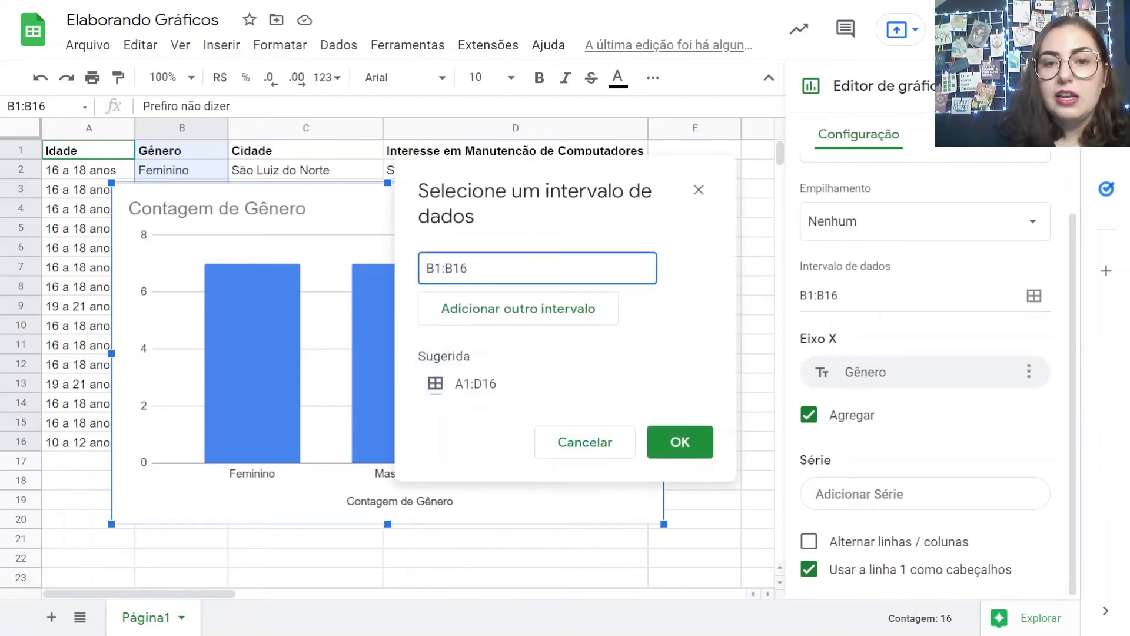
key(BackSpace)
text(5)
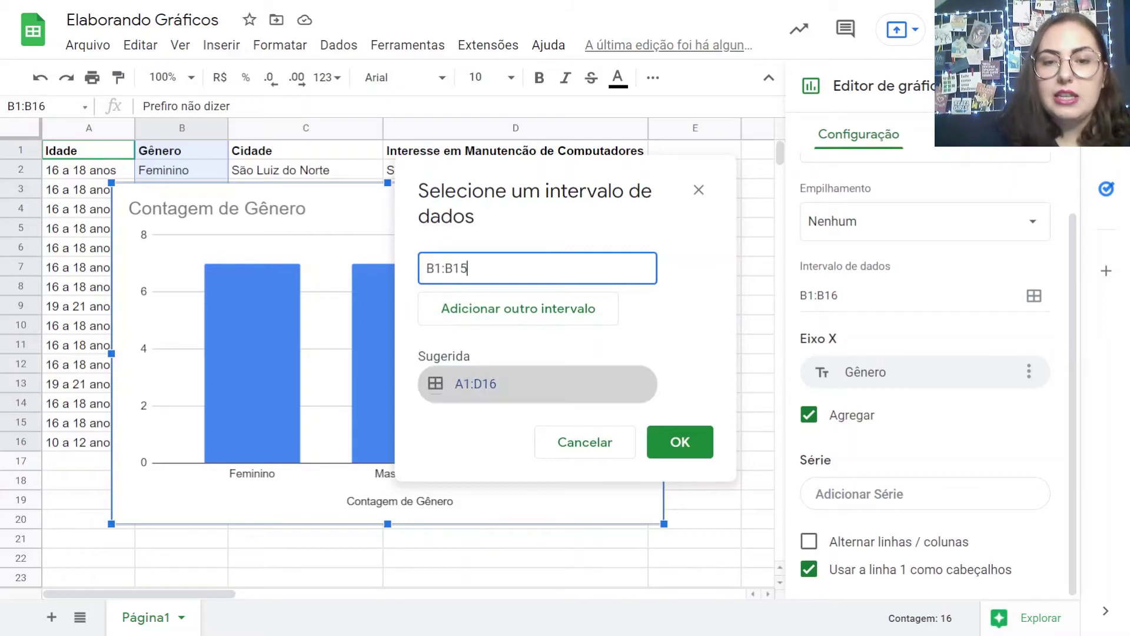
click(680, 441)
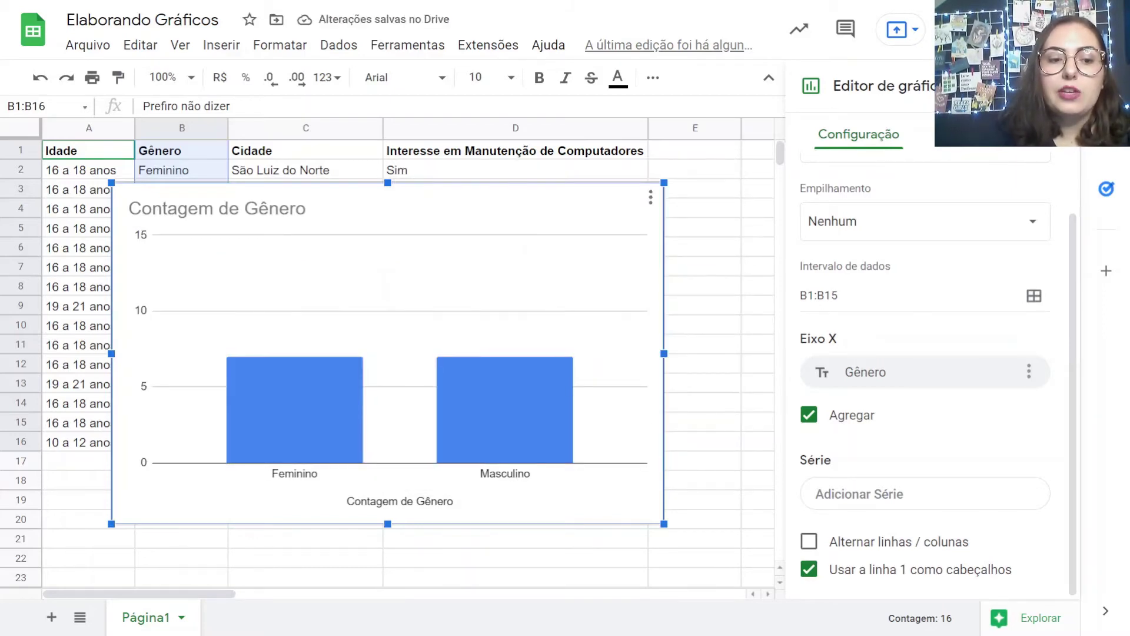
Restore the column chart's data range to B1:B16.
click(865, 296)
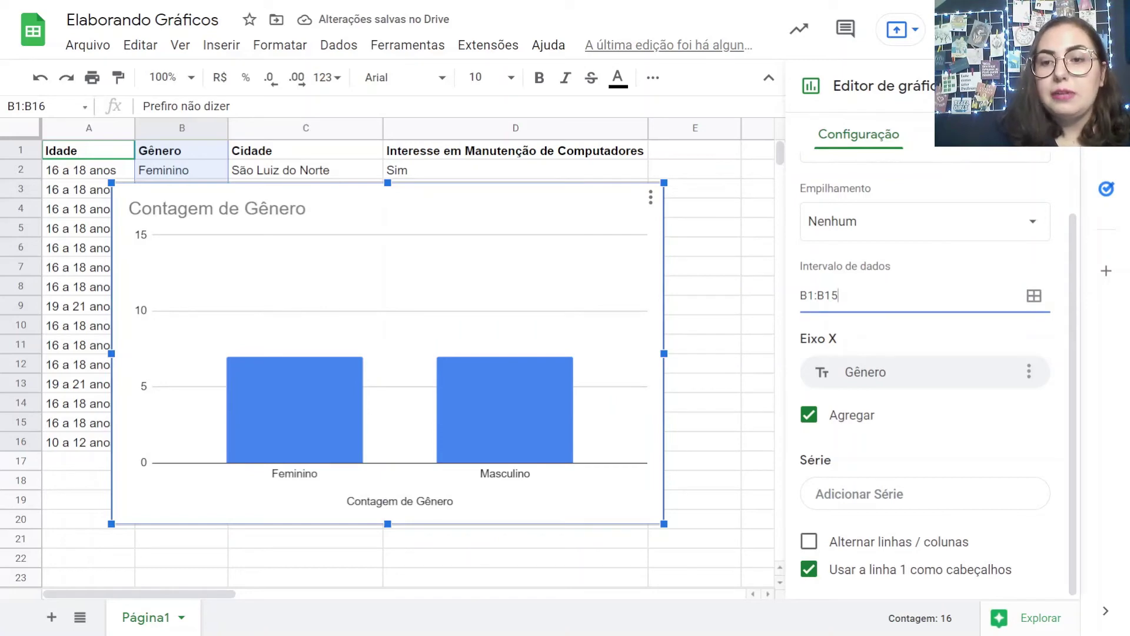
key(BackSpace)
text(6)
key(Return)
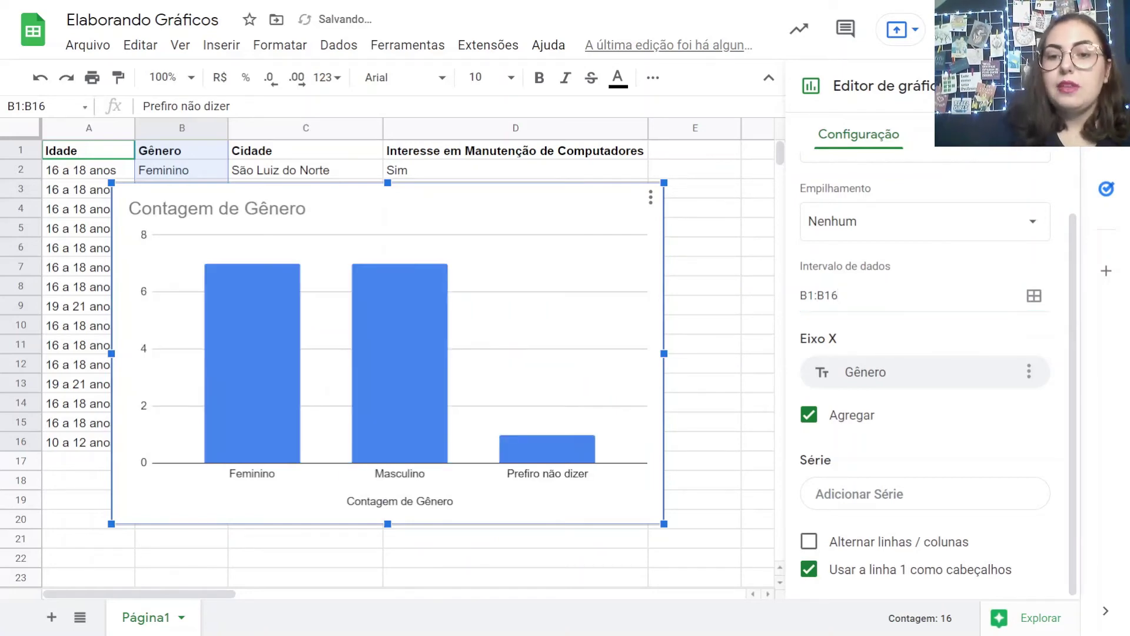
Try the 3D option in the column chart's style settings and switch it off again.
click(1006, 135)
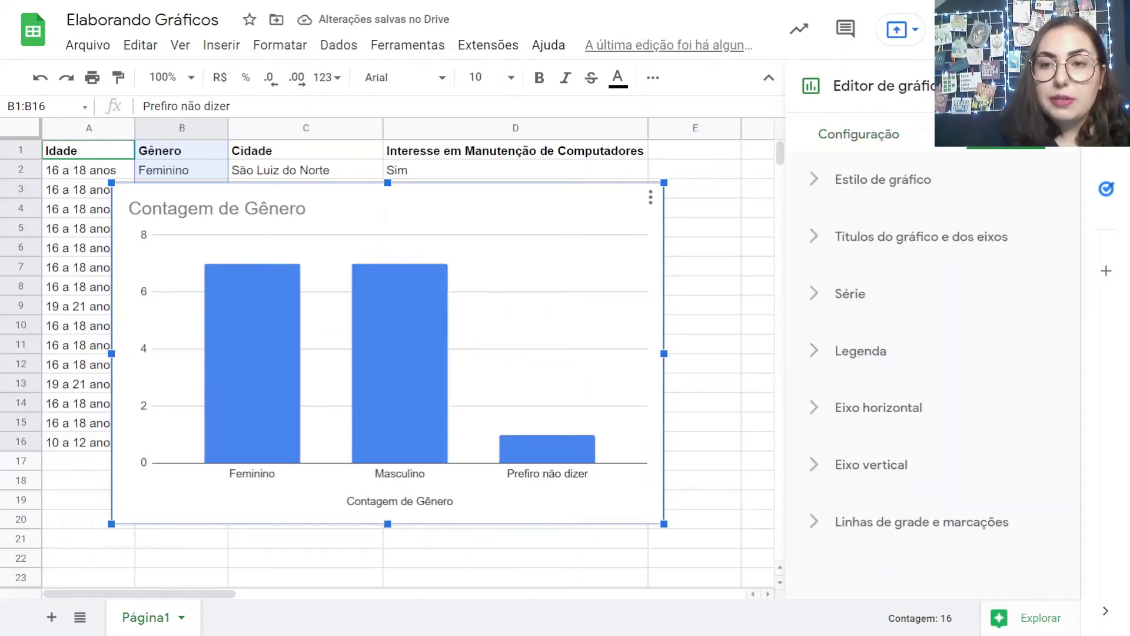
click(883, 180)
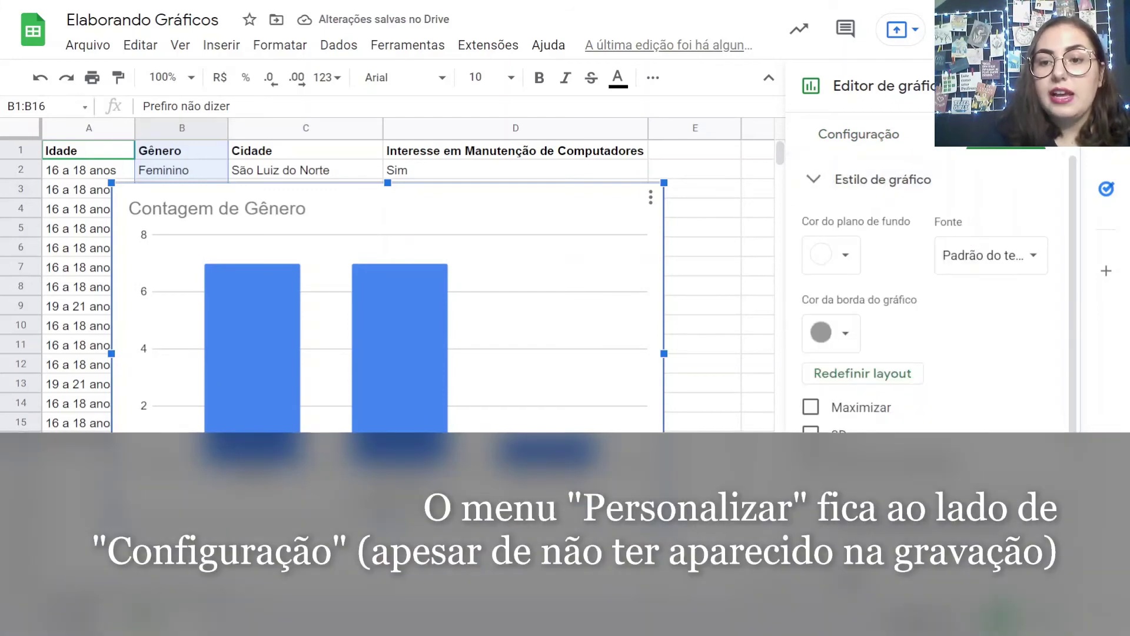
click(810, 434)
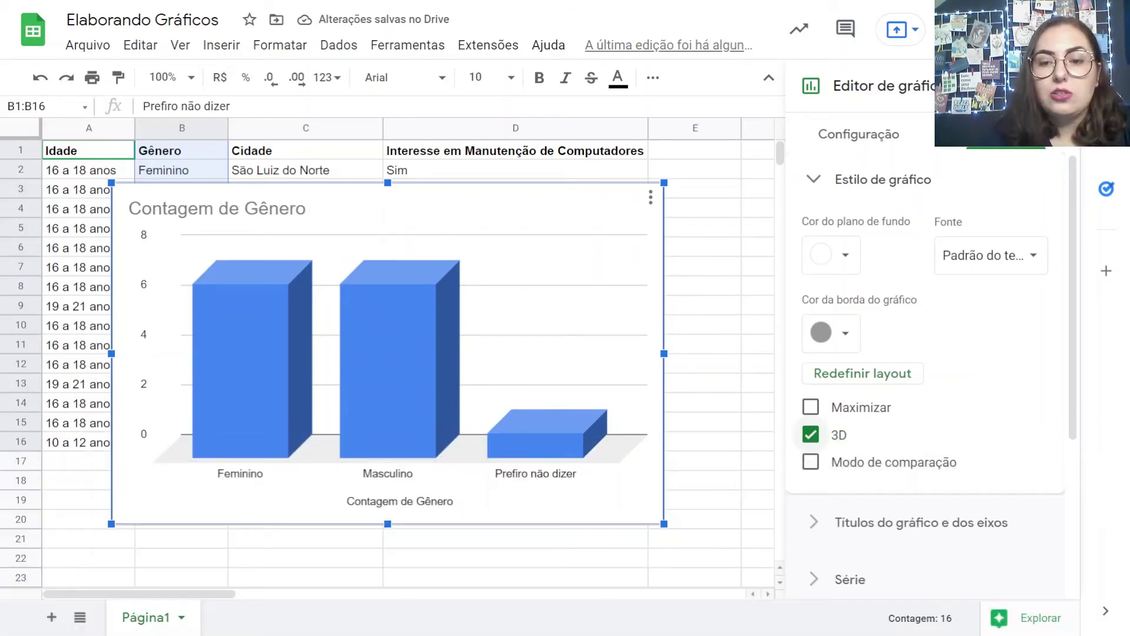
click(811, 434)
Shorten the chart title text to "Gênero".
scroll(930, 353, down, 3)
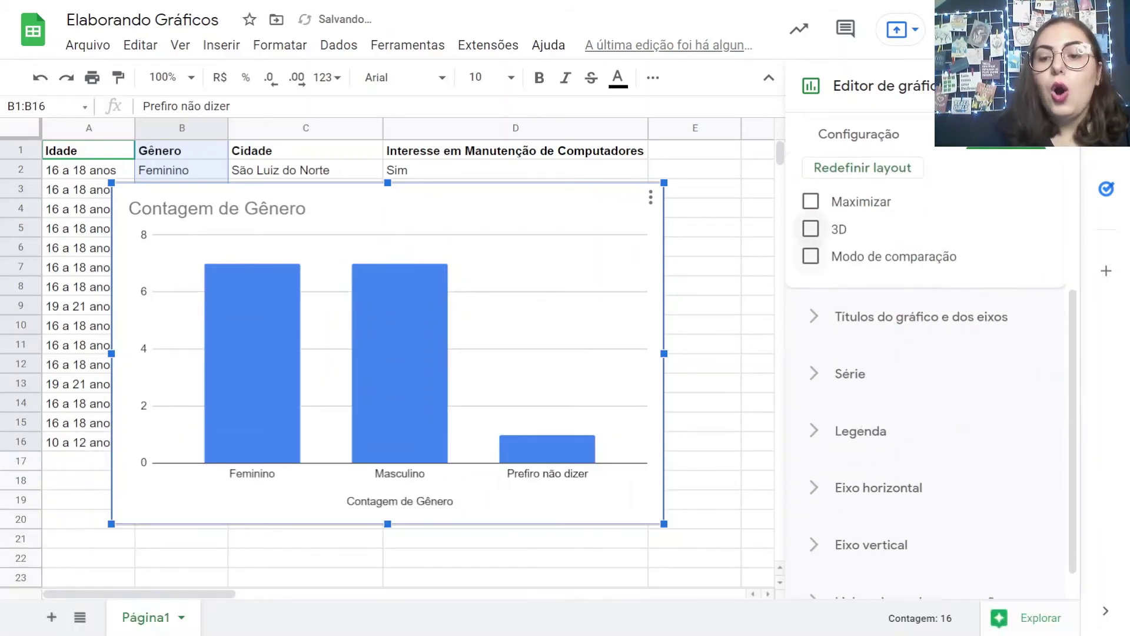
click(921, 316)
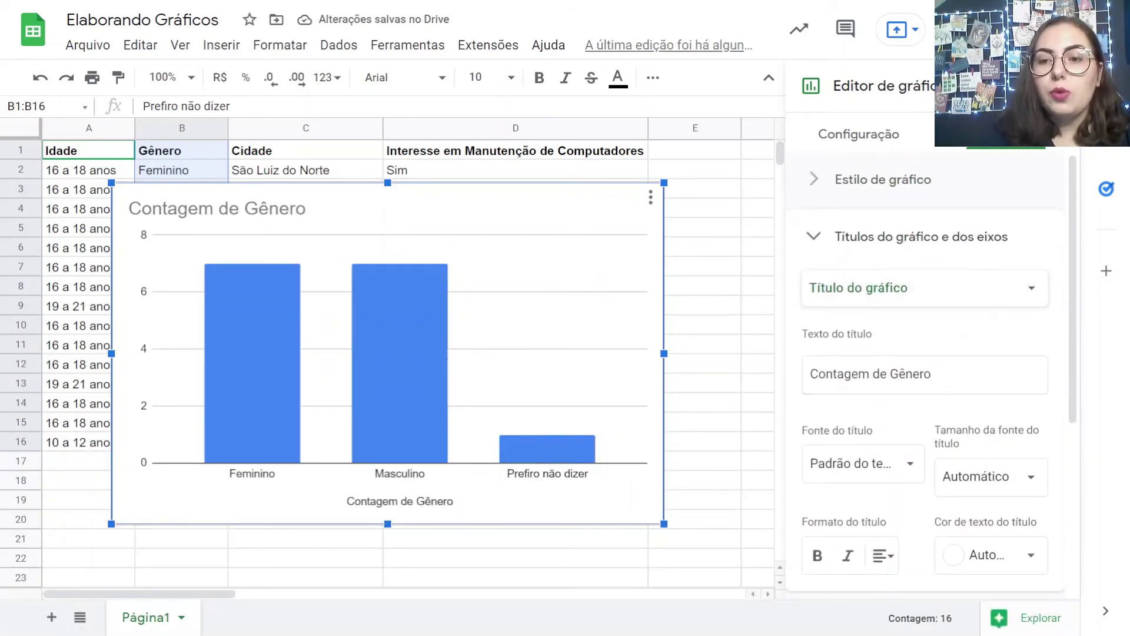
drag(887, 375, 812, 375)
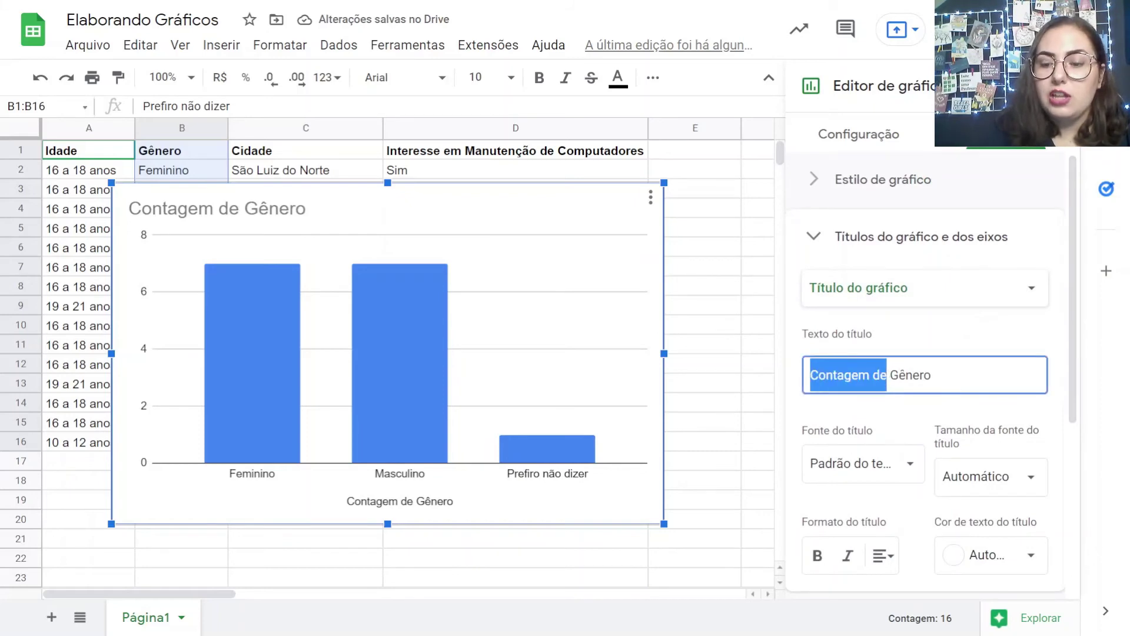
key(BackSpace)
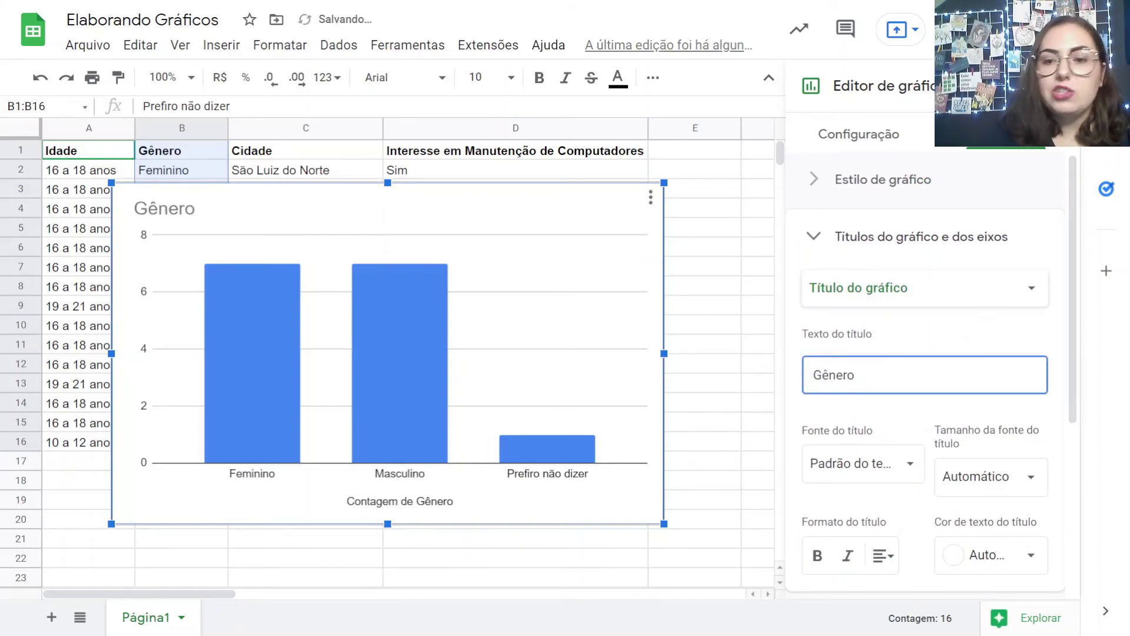
Make the chart title bold and set its font to Comic Sans MS.
scroll(824, 412, down, 3)
click(818, 408)
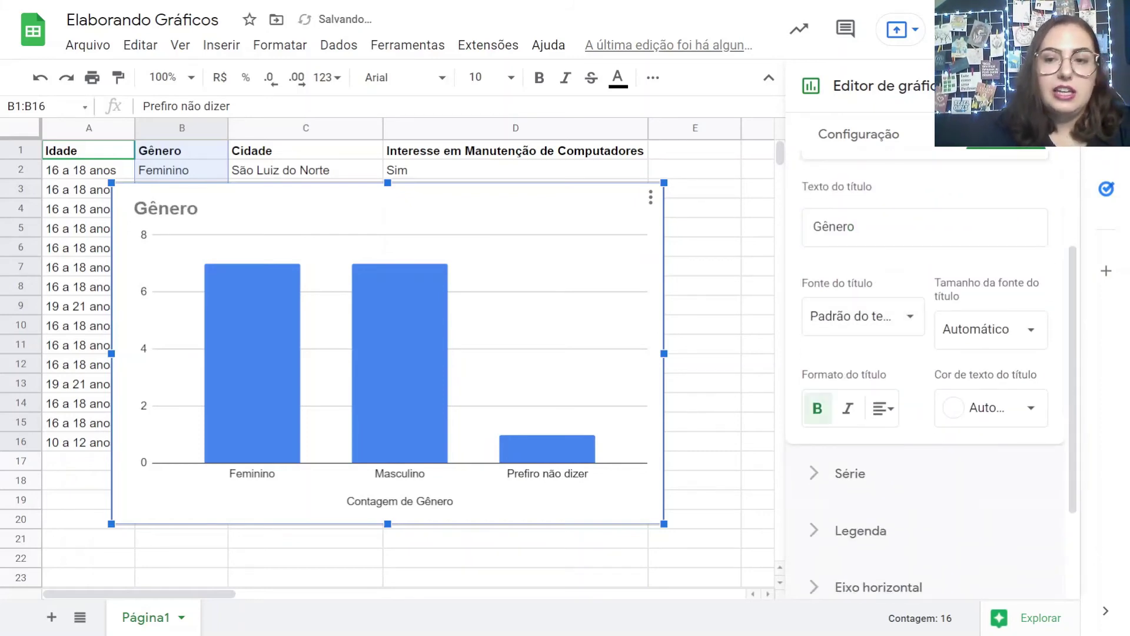
scroll(995, 342, down, 1)
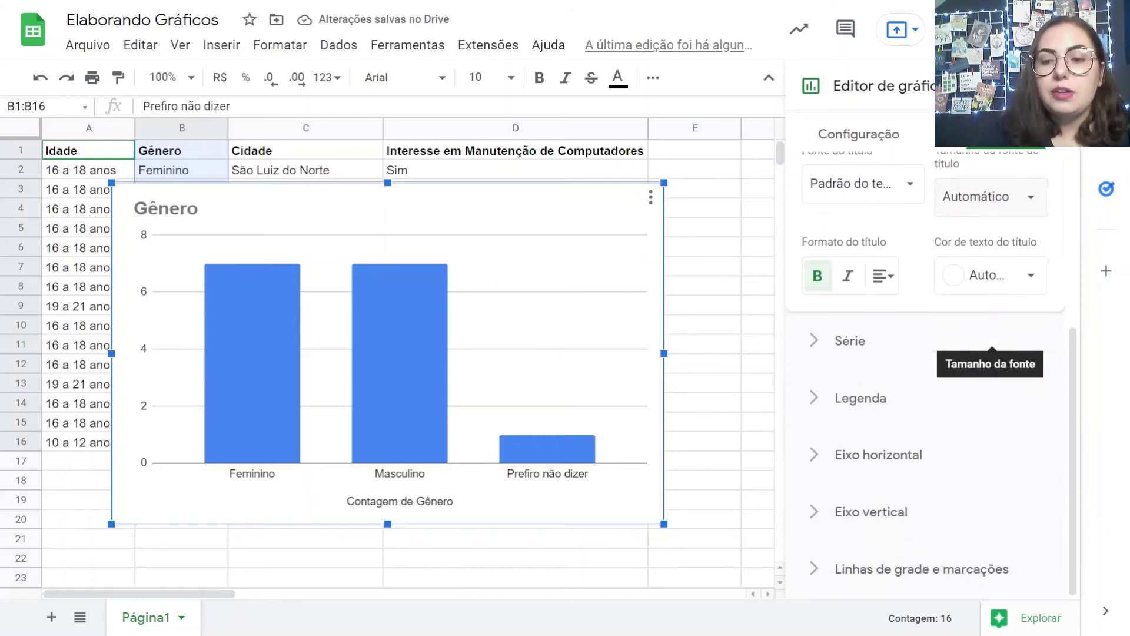
click(863, 257)
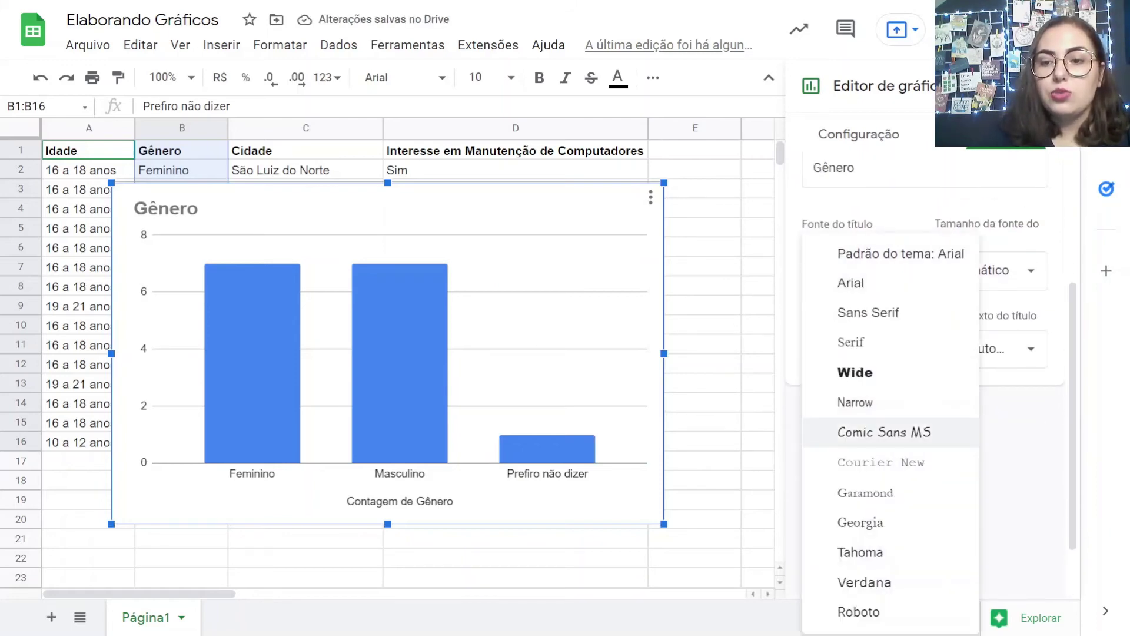
click(866, 428)
Try data labels and a trendline on the chart's series, switching each one off again.
scroll(931, 377, down, 1)
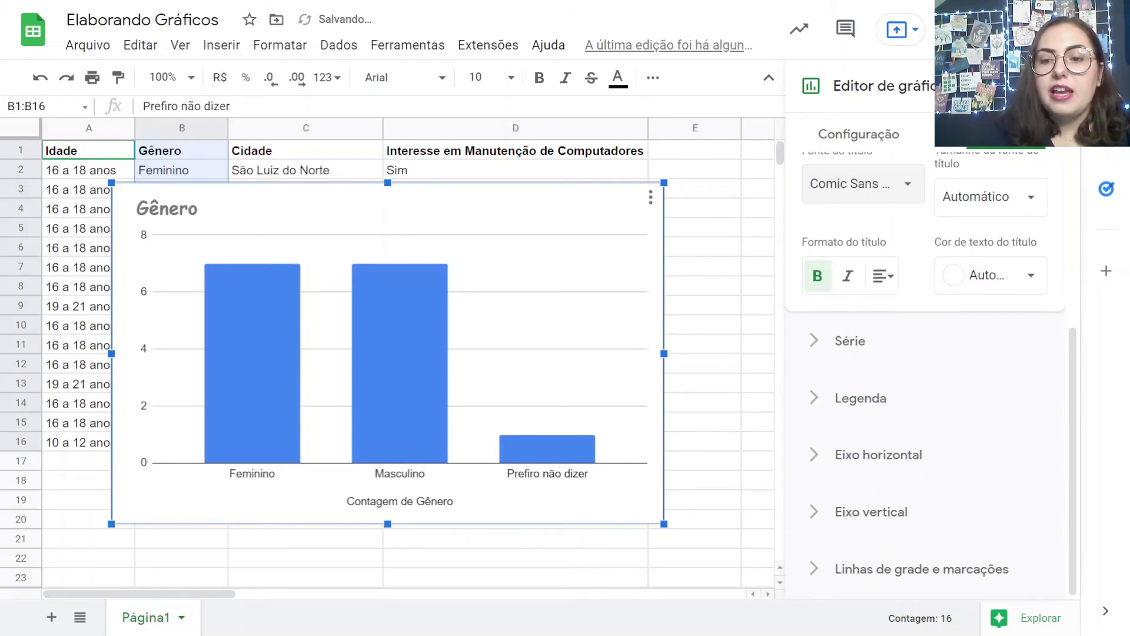
click(850, 341)
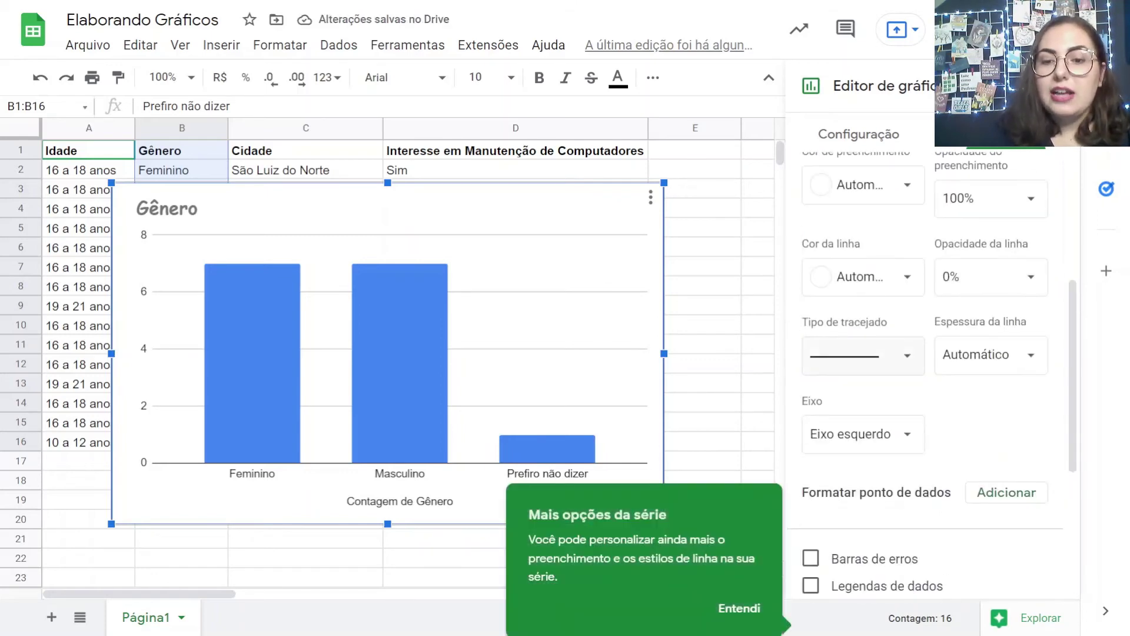
click(740, 609)
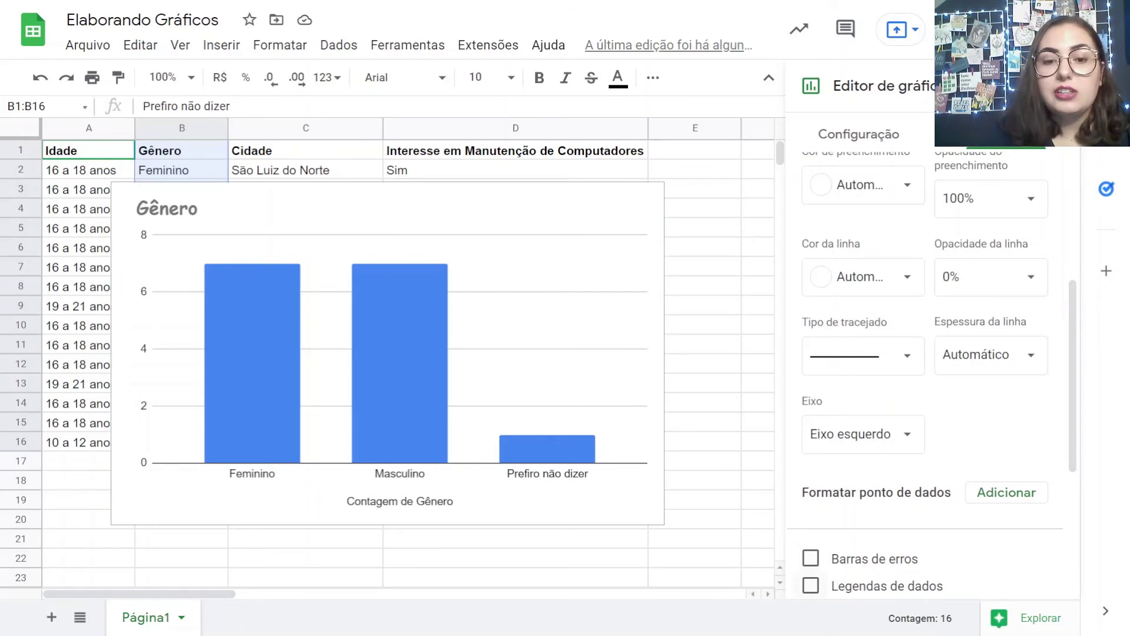
click(811, 585)
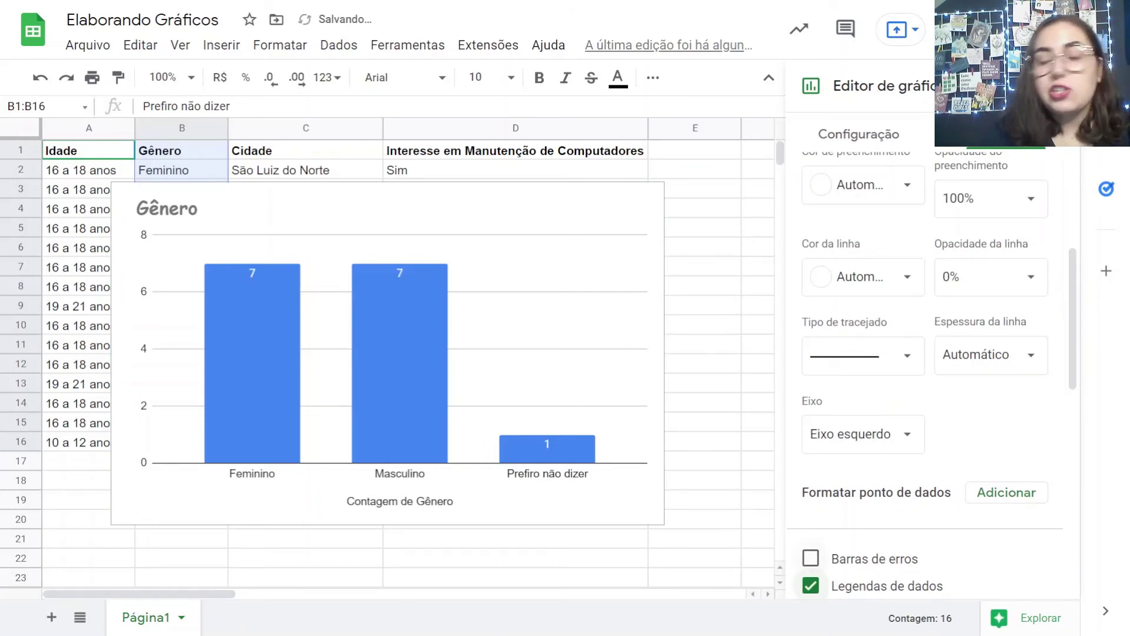
scroll(933, 374, down, 5)
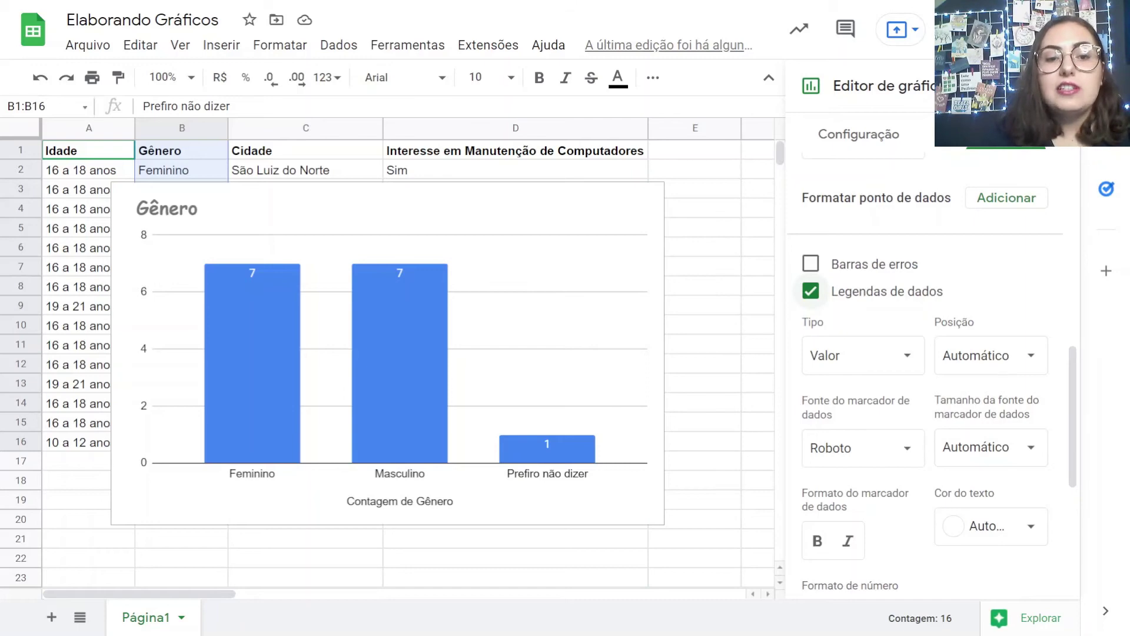
click(811, 291)
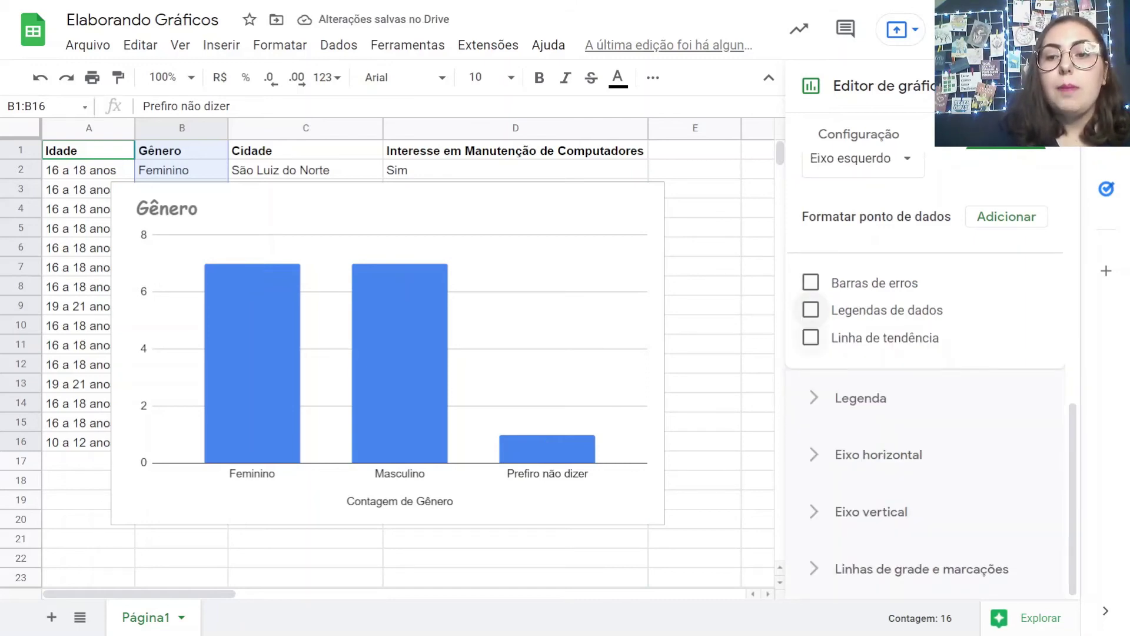
click(810, 337)
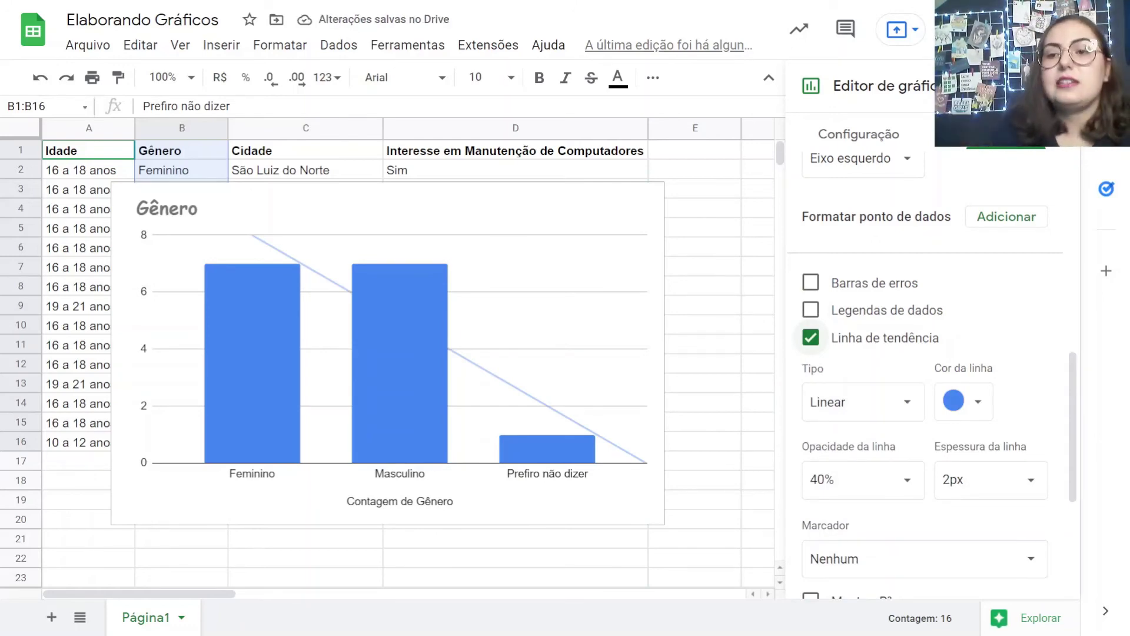
click(811, 337)
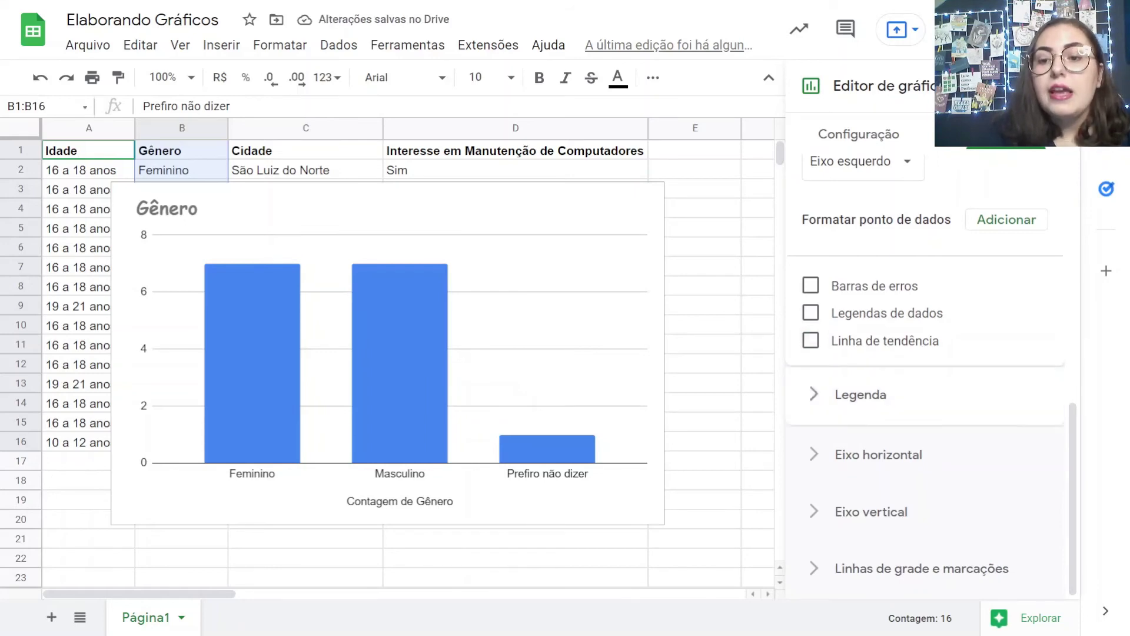
Try the legend position Esquerda, and set it to Dentro instead.
click(861, 398)
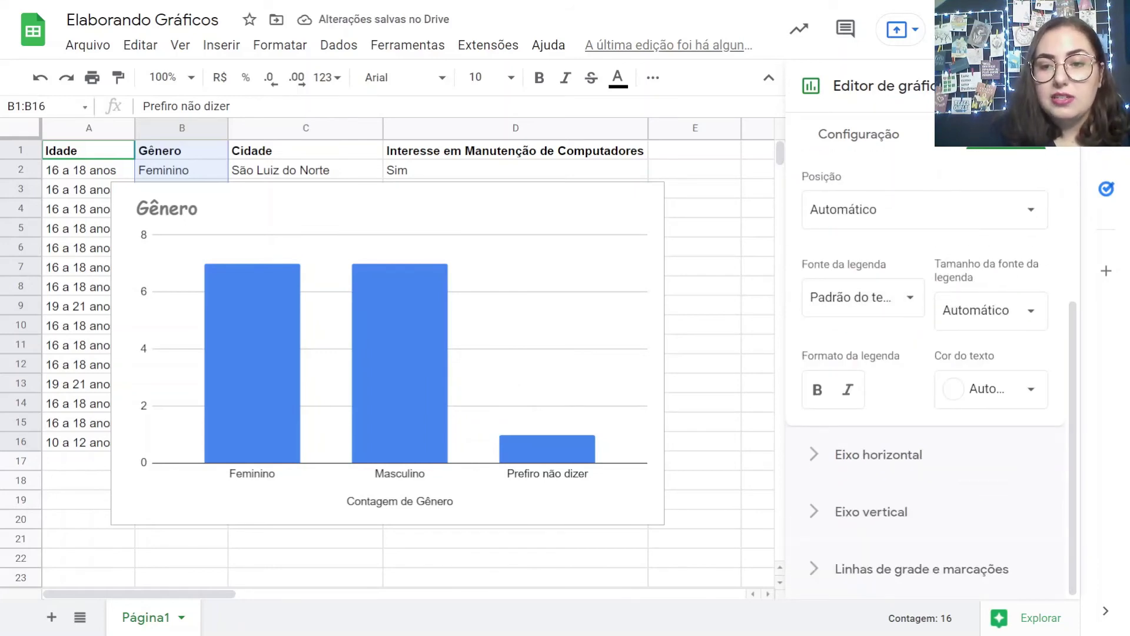
scroll(931, 353, up, 2)
click(924, 282)
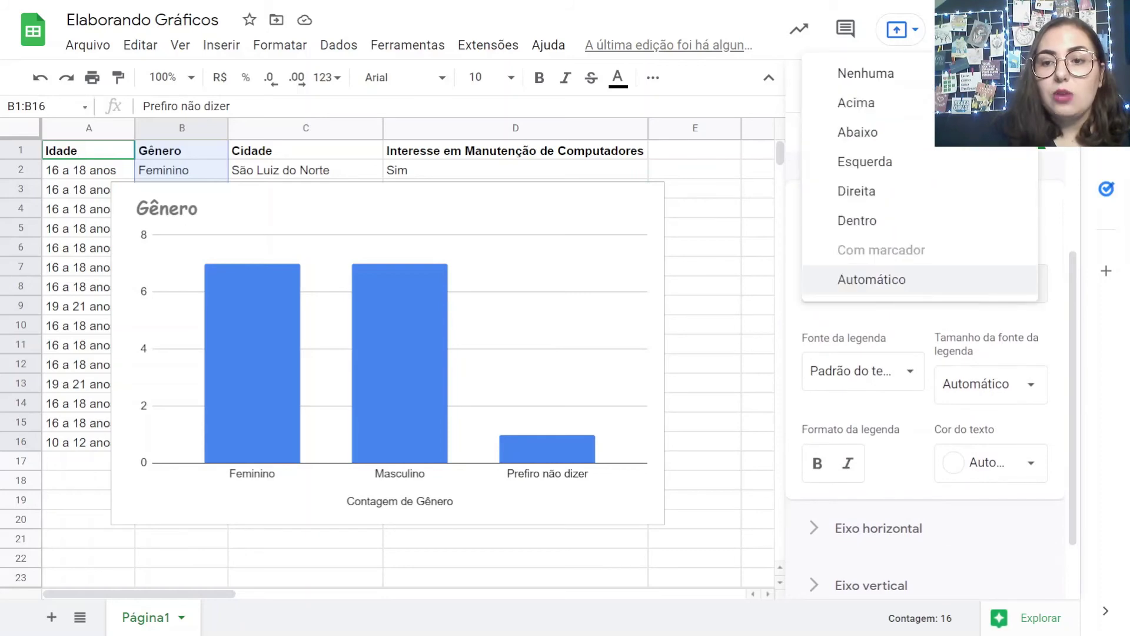
click(865, 162)
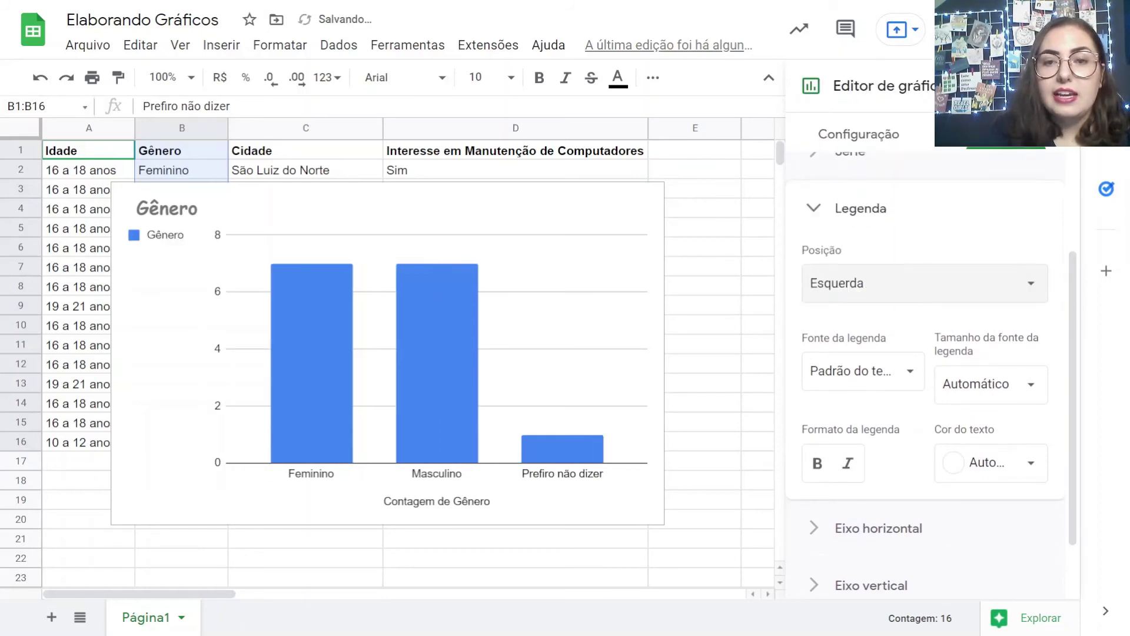
click(919, 283)
click(860, 335)
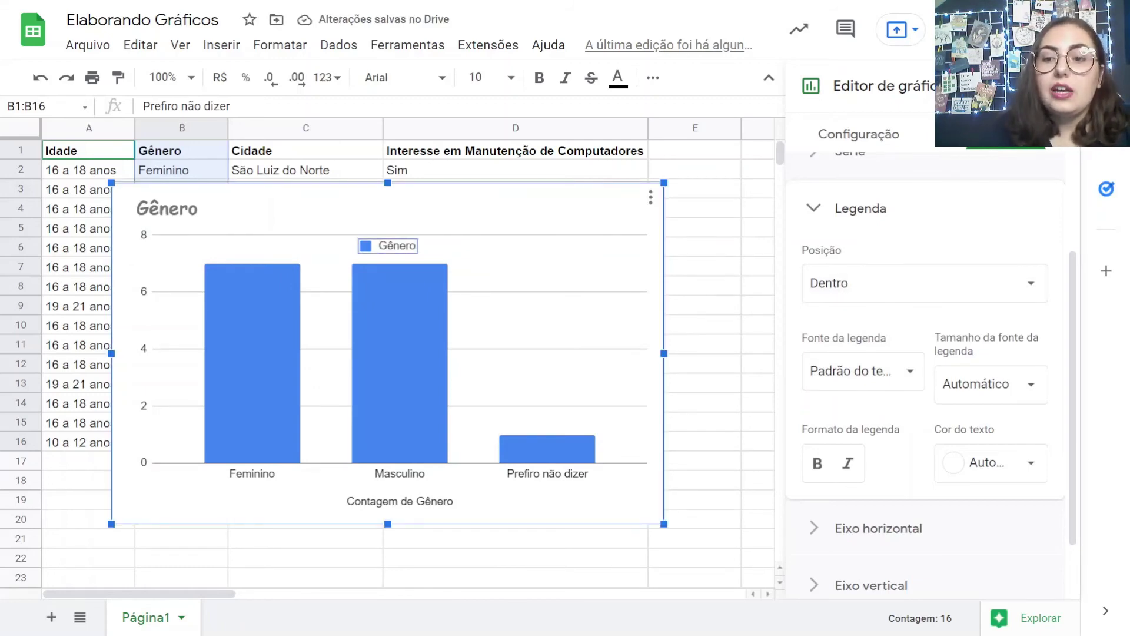
Try a scale factor of 0,1 on the vertical axis and restore it to Padrão.
scroll(925, 377, down, 2)
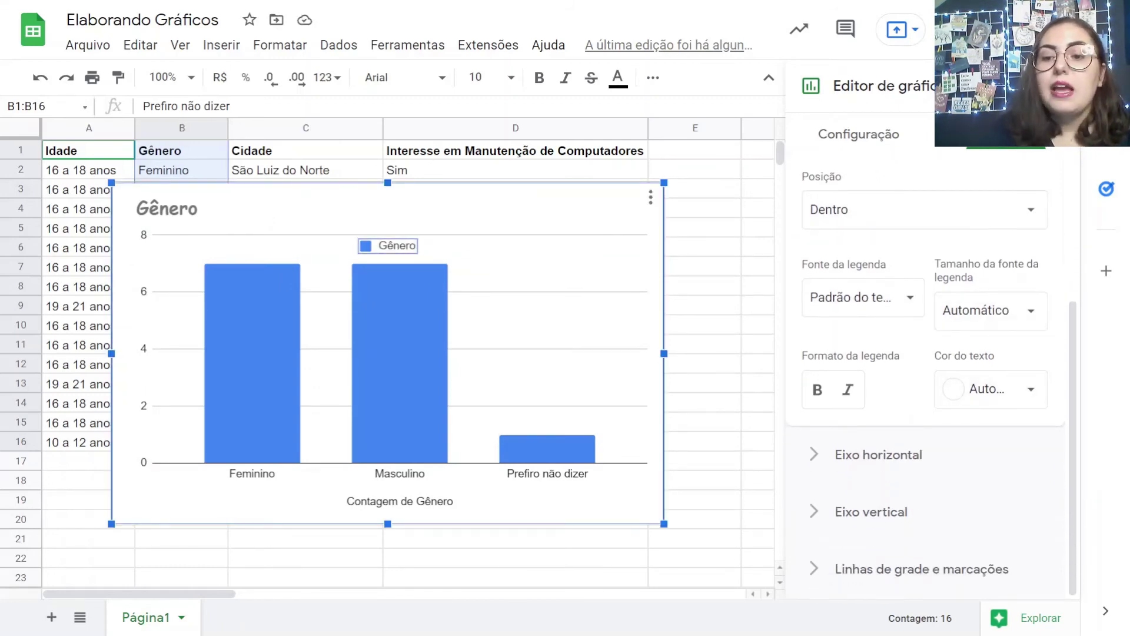
click(878, 454)
scroll(932, 372, down, 1)
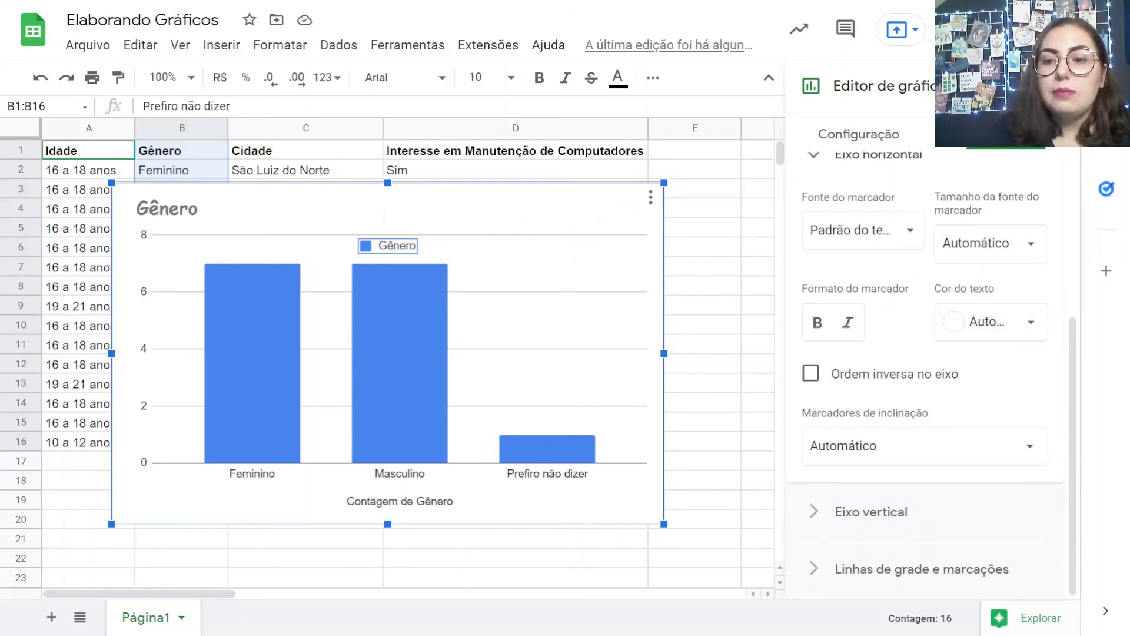
click(871, 512)
scroll(925, 515, down, 3)
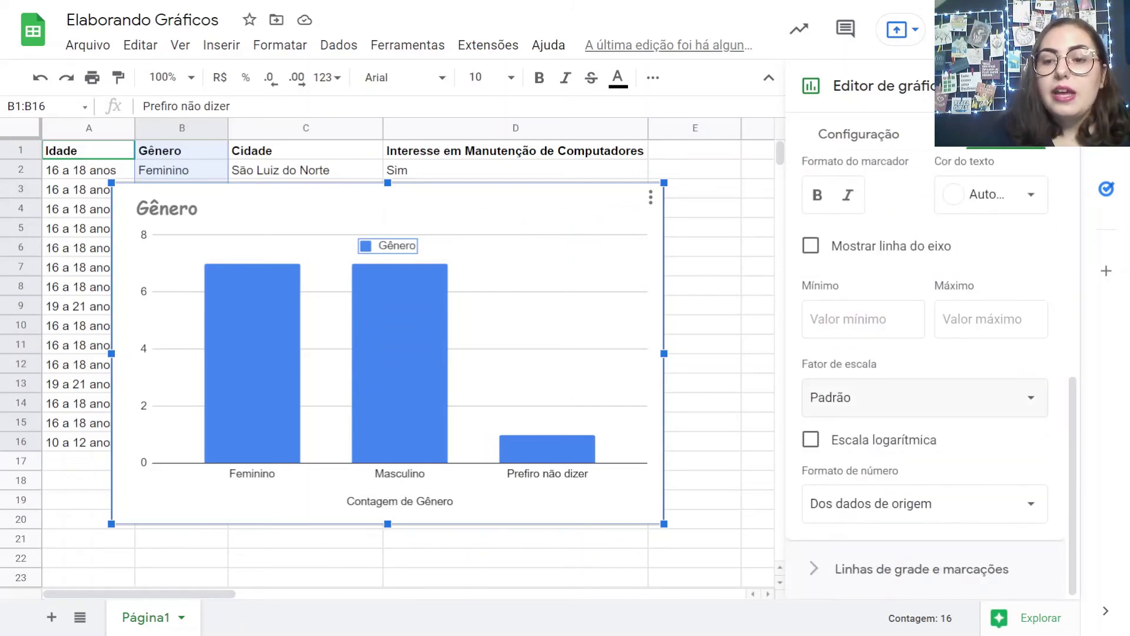
click(925, 397)
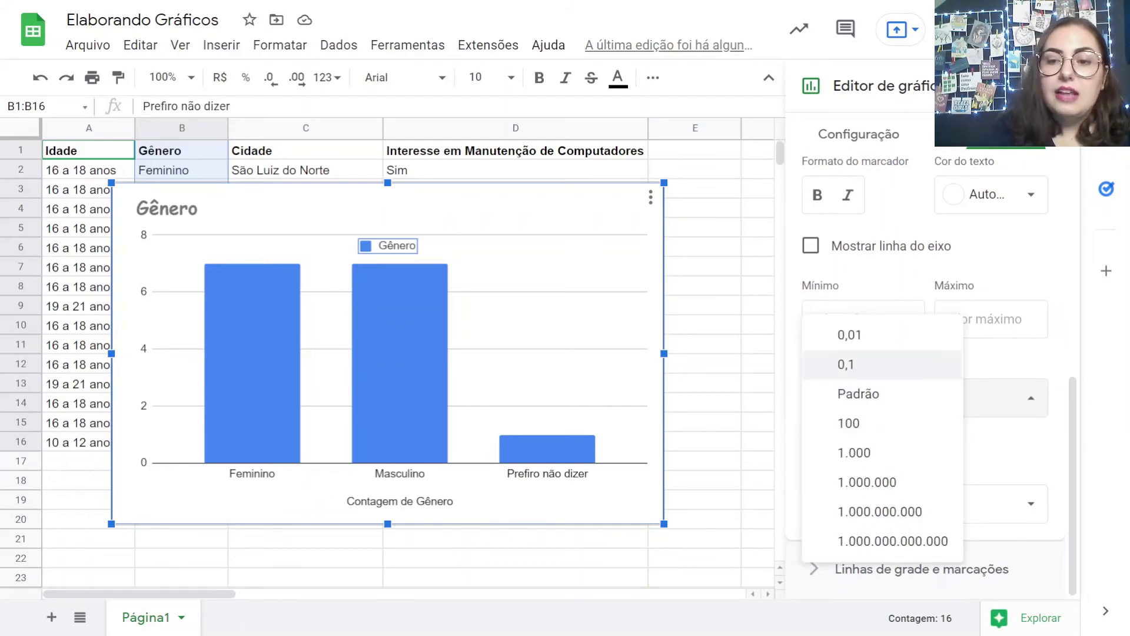
click(846, 364)
click(924, 398)
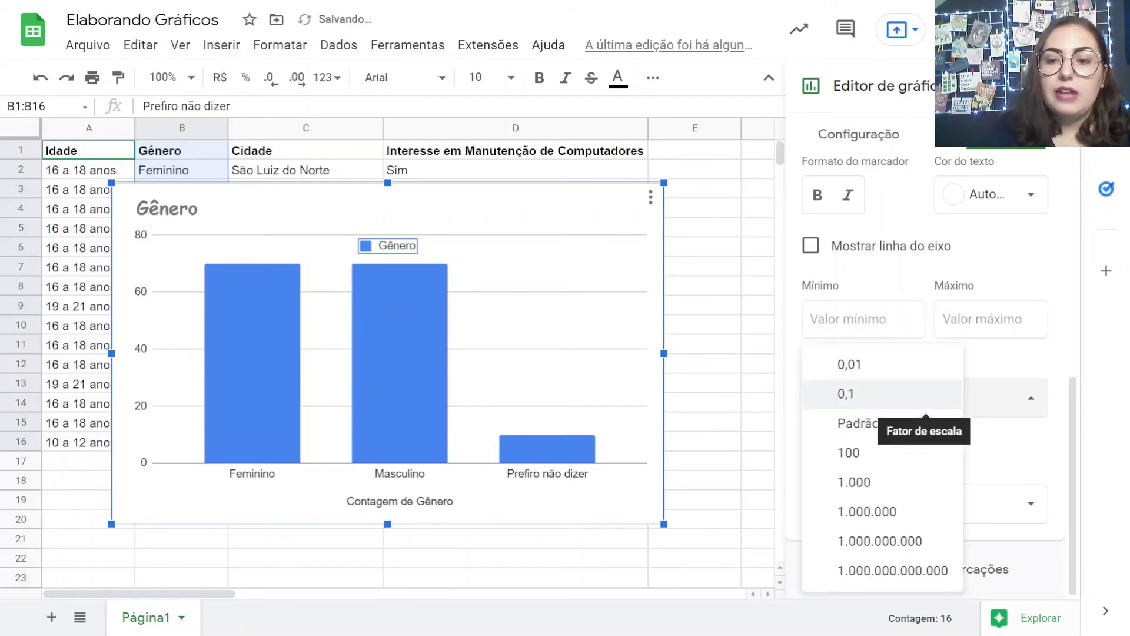
click(933, 424)
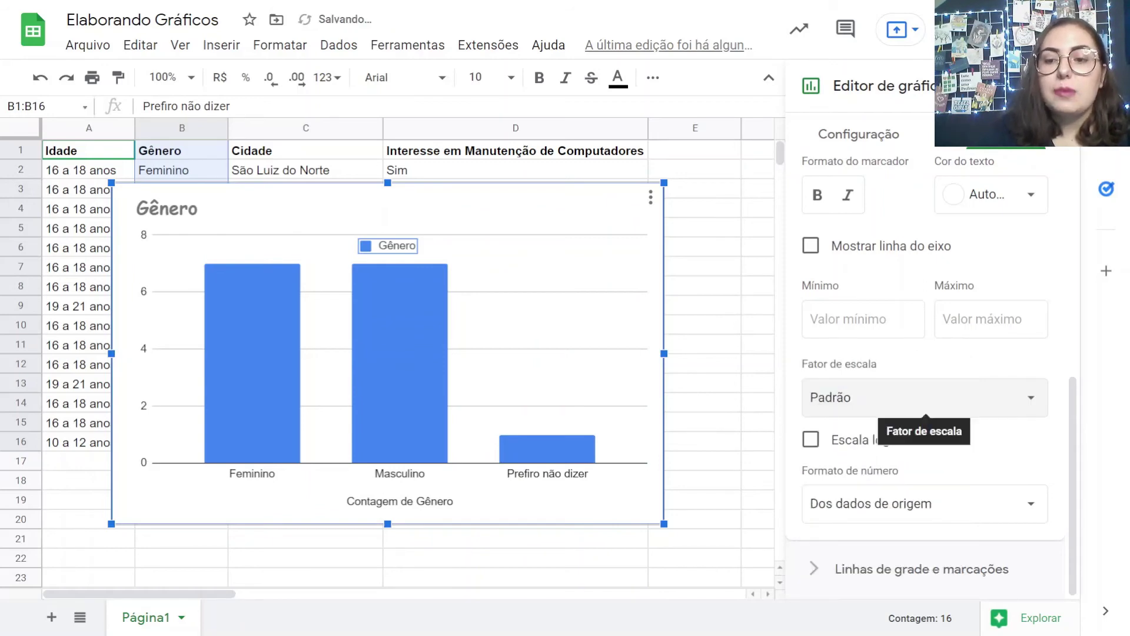
Try the logarithmic scale on the vertical axis and switch it off again.
click(811, 439)
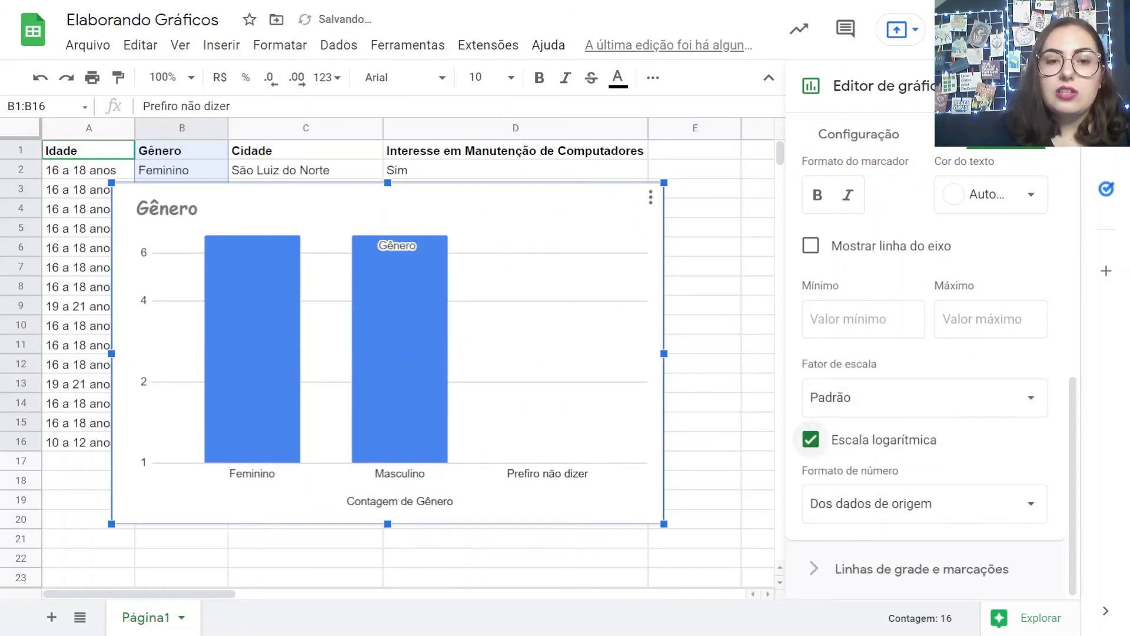
click(811, 439)
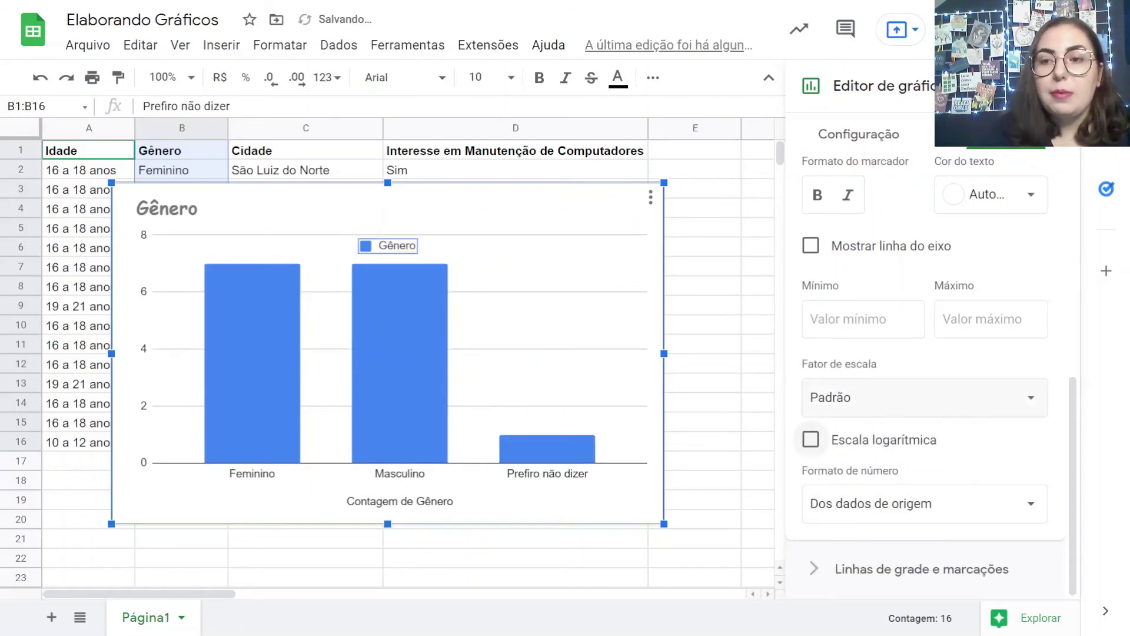
scroll(921, 412, up, 1)
scroll(922, 412, down, 1)
Turn on the chart's secondary gridlines and close the chart editor.
click(921, 569)
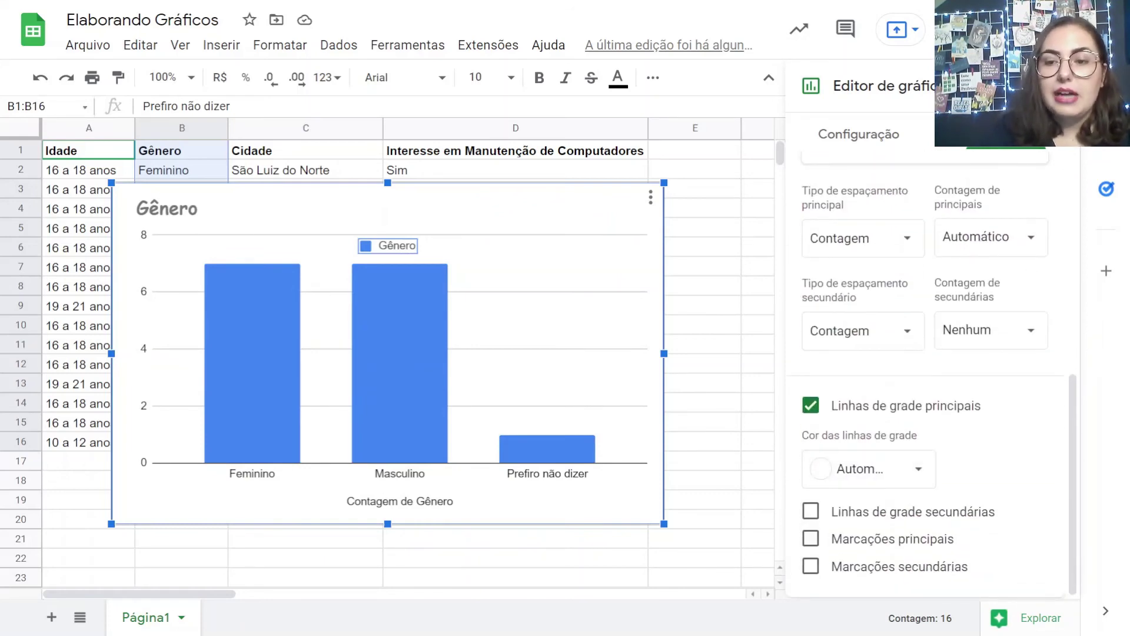
click(811, 512)
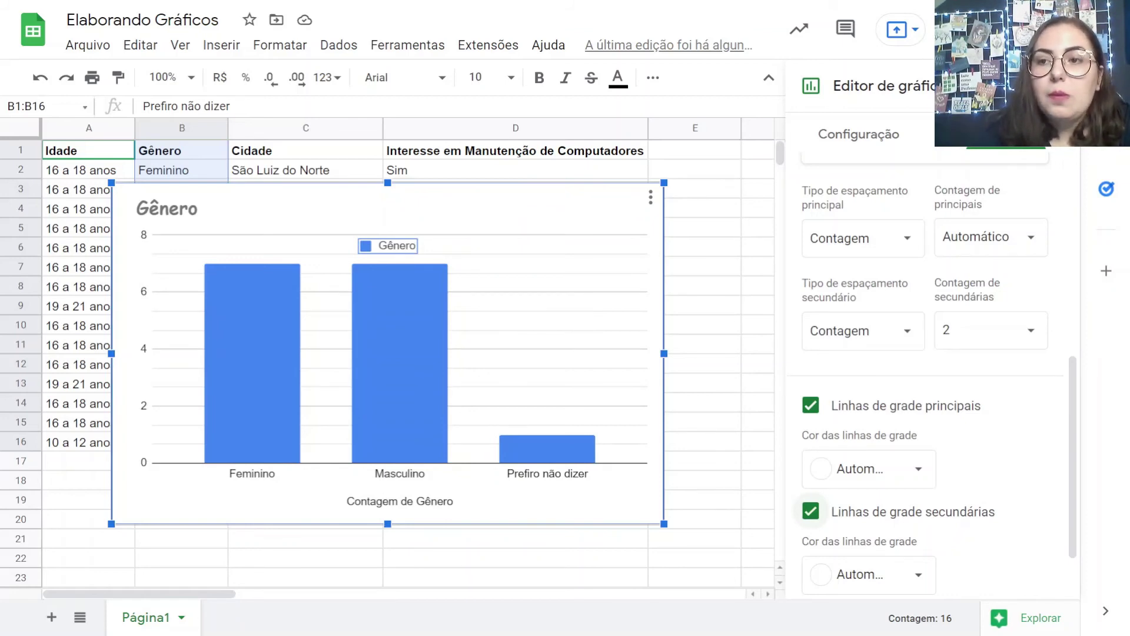
click(1059, 86)
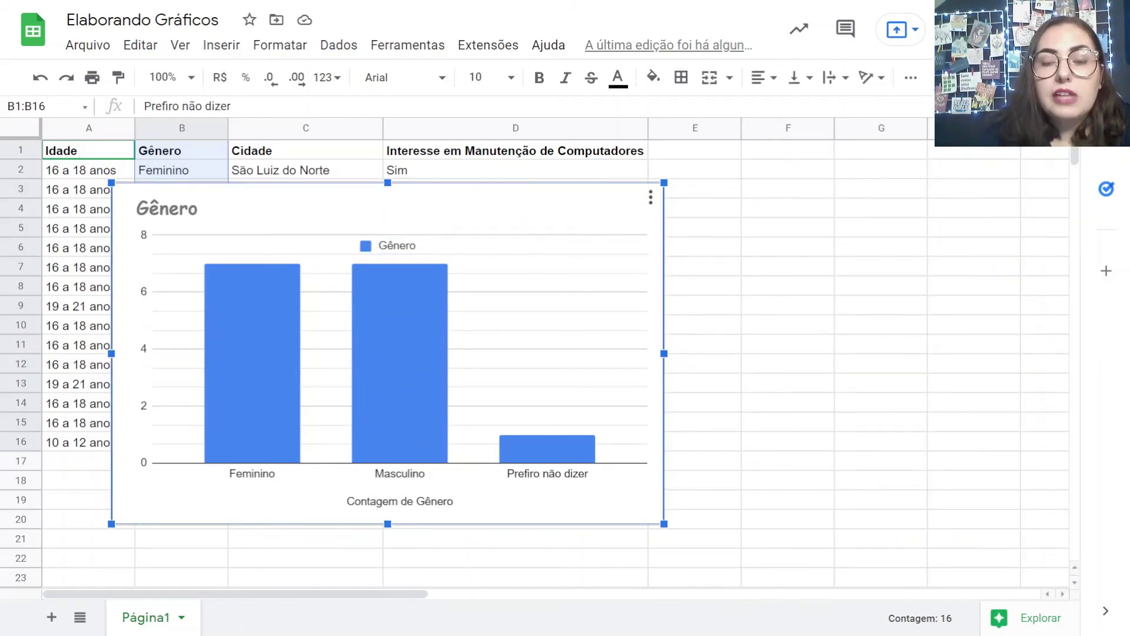
Download the Gênero chart as a PNG image.
click(651, 197)
mouse_move(529, 285)
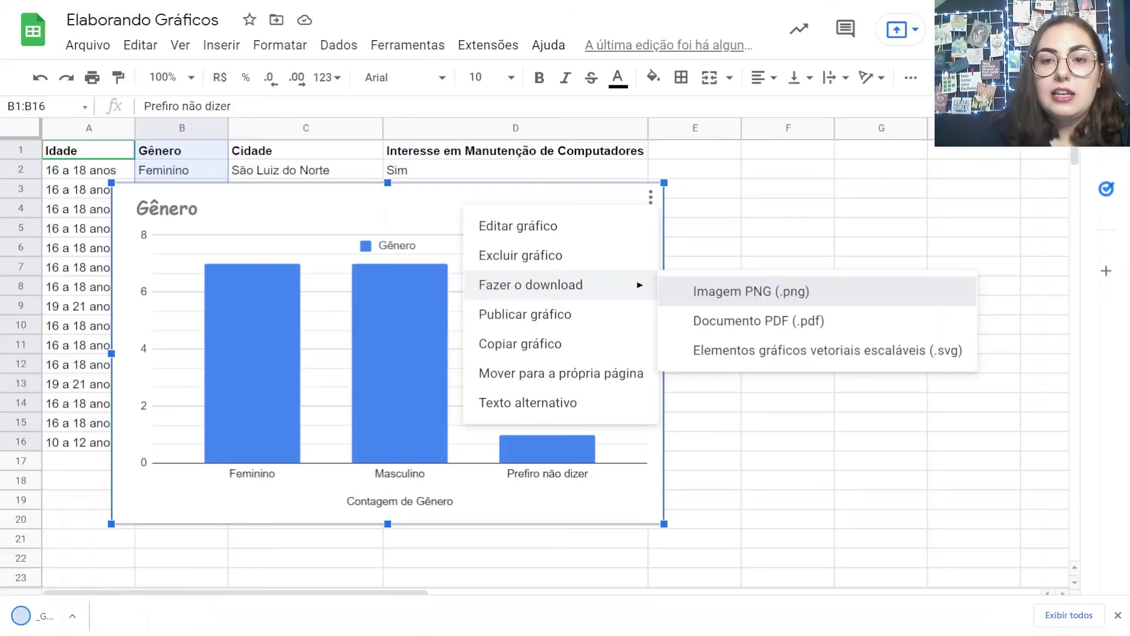
click(733, 290)
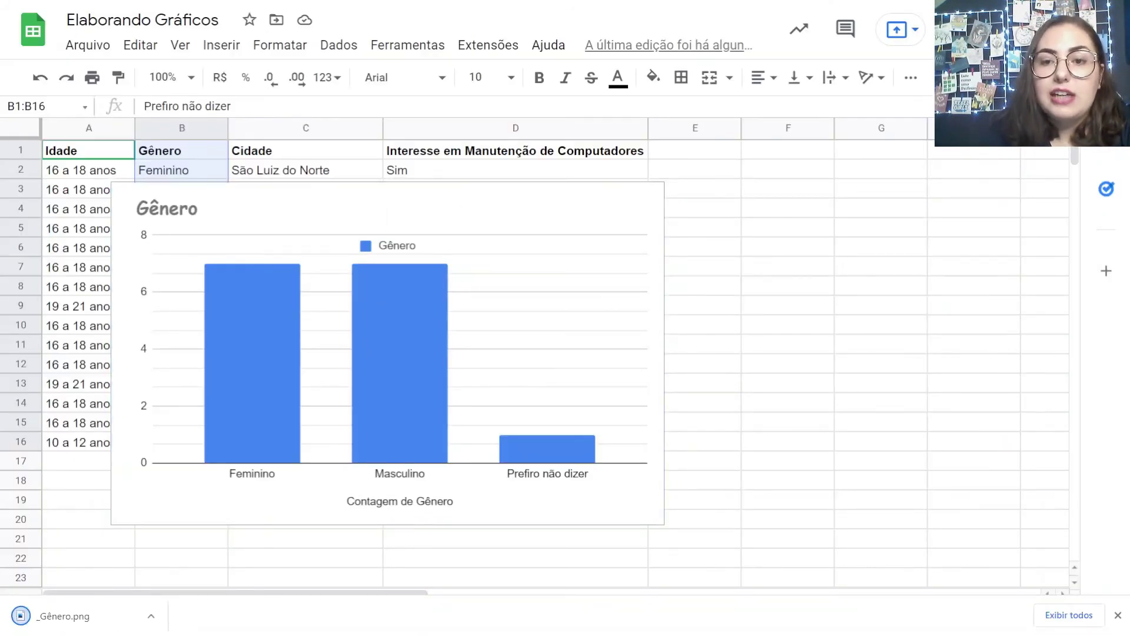
Move the Gênero chart to its own sheet and return to the Página1 data sheet.
click(650, 197)
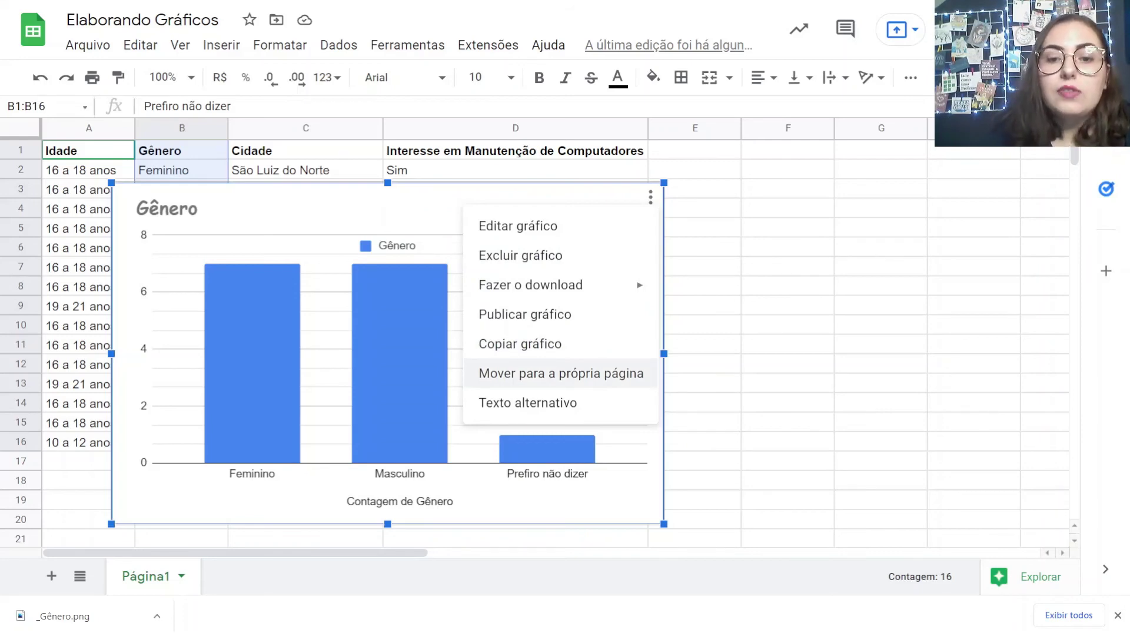
click(559, 373)
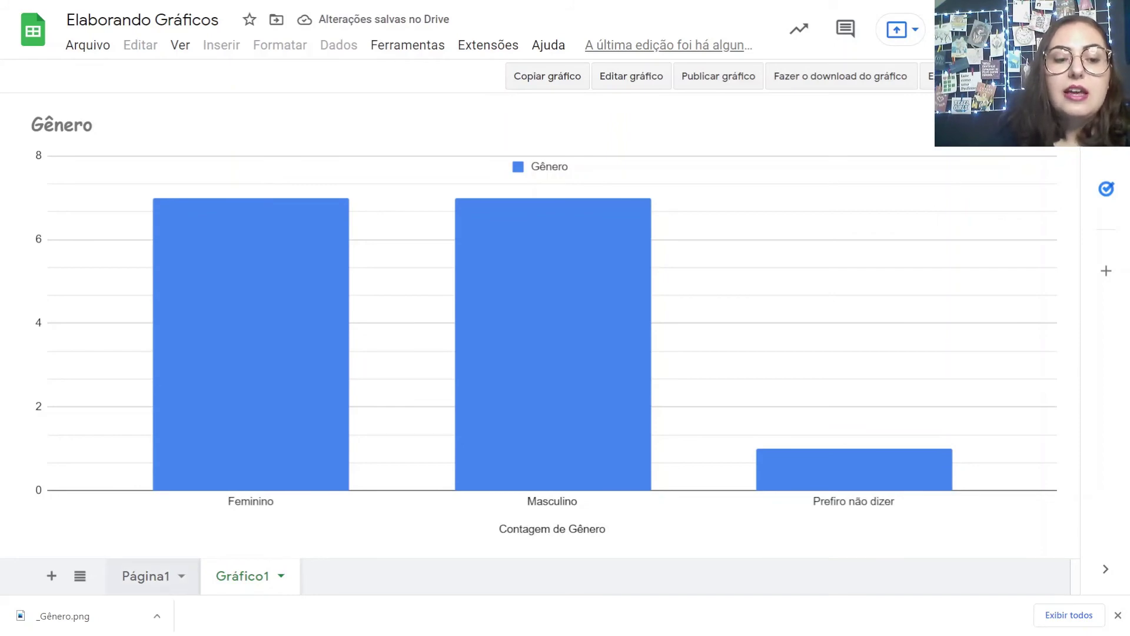
click(145, 575)
click(242, 576)
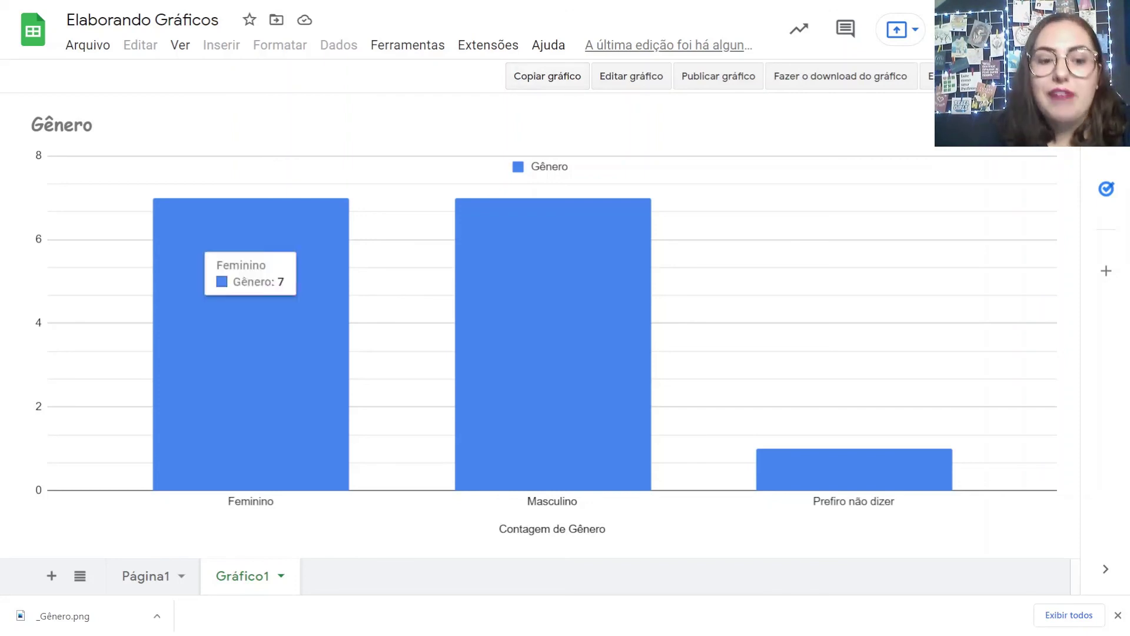
click(146, 576)
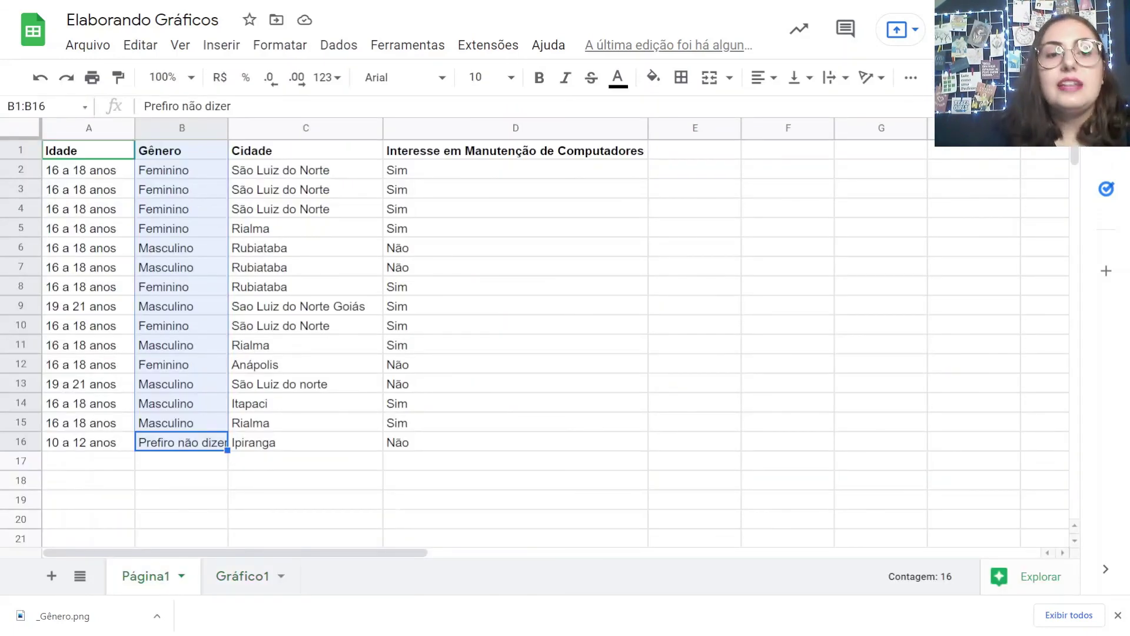
click(516, 266)
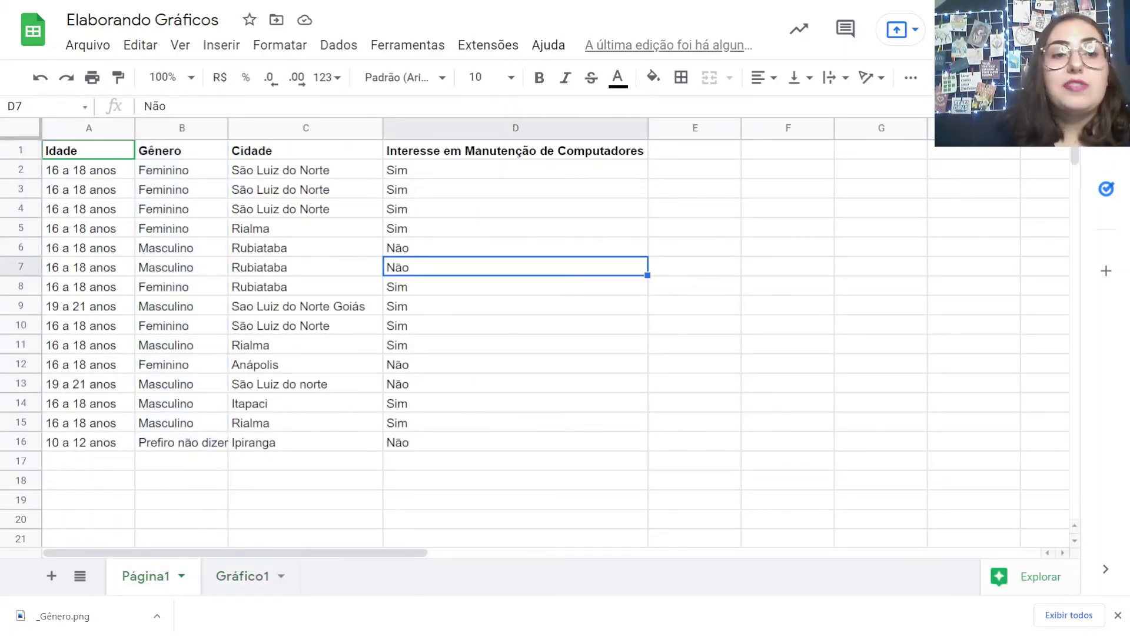
click(181, 150)
click(305, 150)
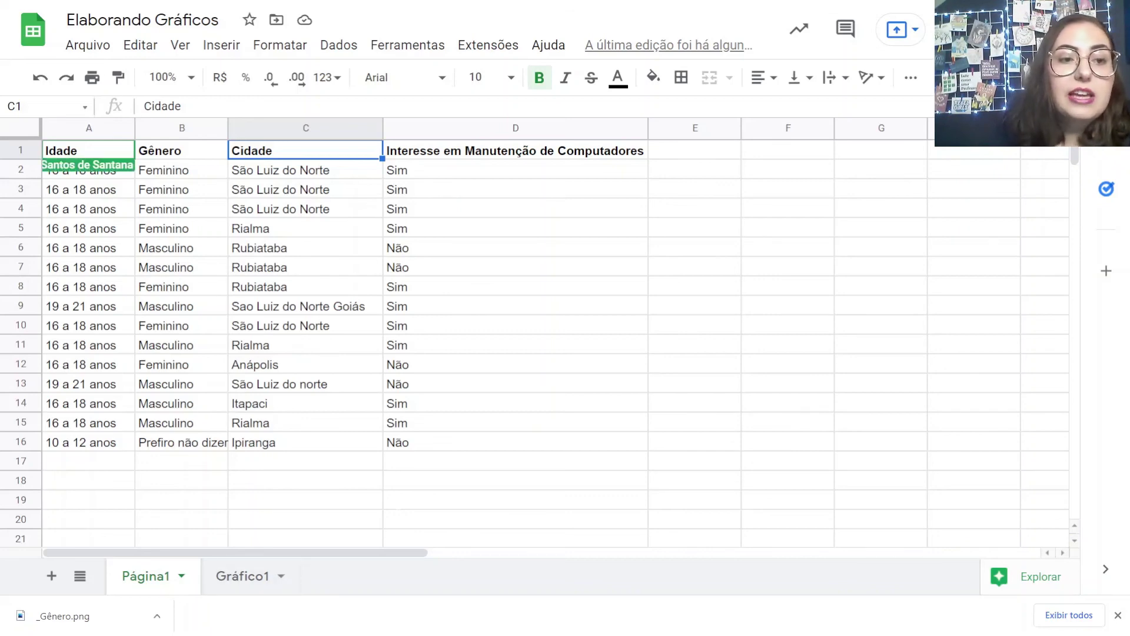
Insert a chart of the Idade column from range A1:A16 and close the chart editor.
drag(89, 151, 89, 443)
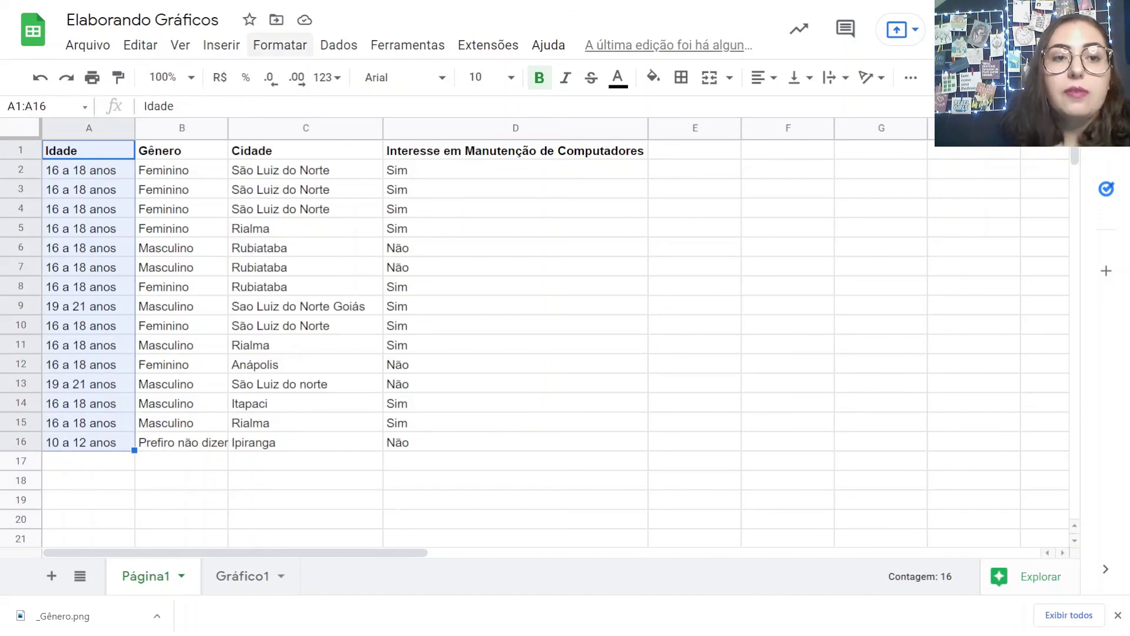
click(222, 46)
click(254, 211)
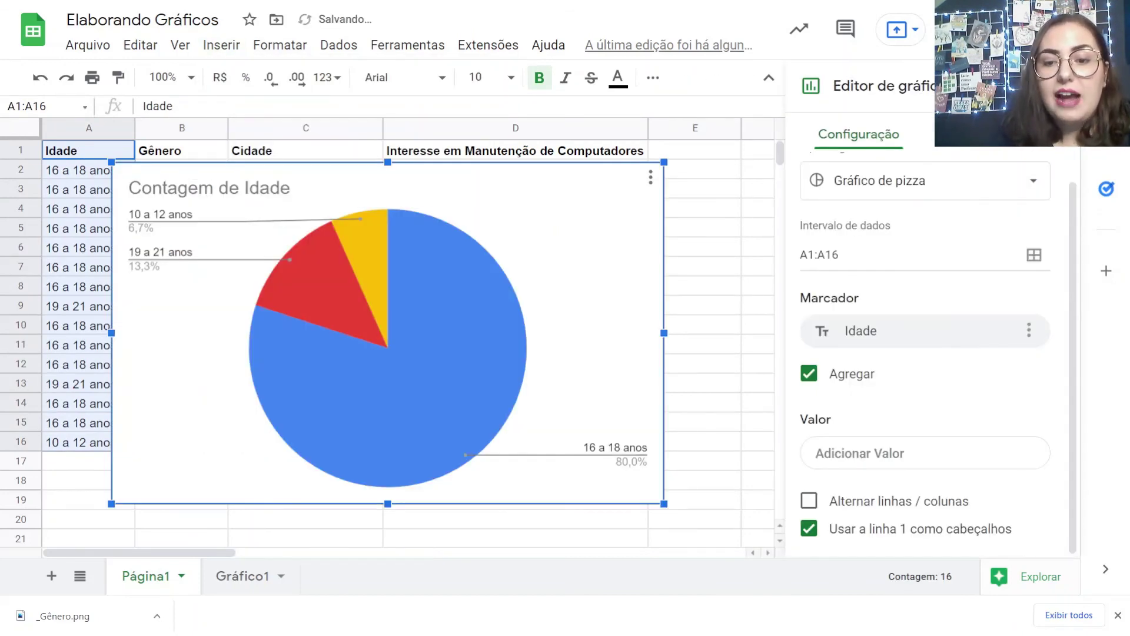
click(695, 479)
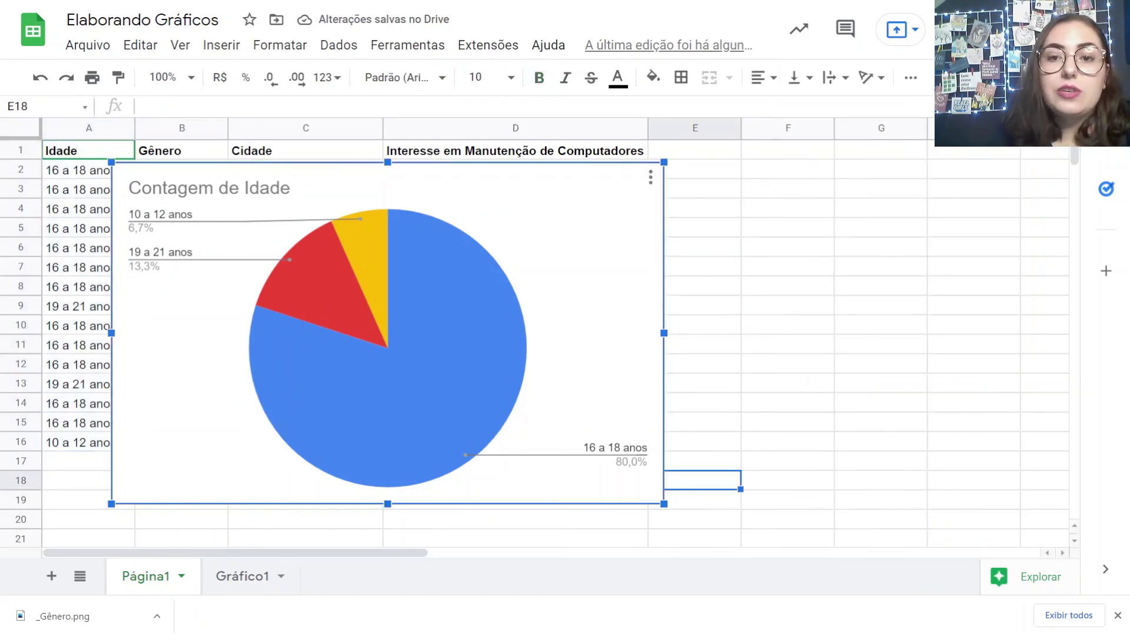
Shrink the Idade pie chart to a bit over half its size and place it beside the data table, over columns E to H.
drag(664, 504, 388, 333)
drag(250, 247, 831, 268)
scroll(836, 250, down, 1)
scroll(836, 396, up, 1)
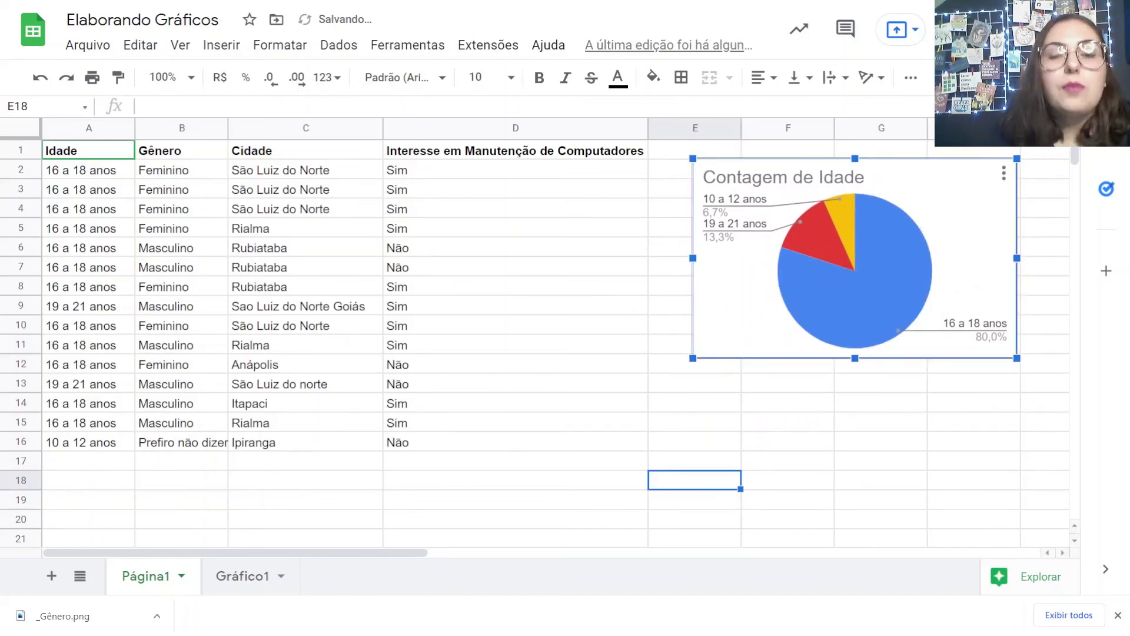